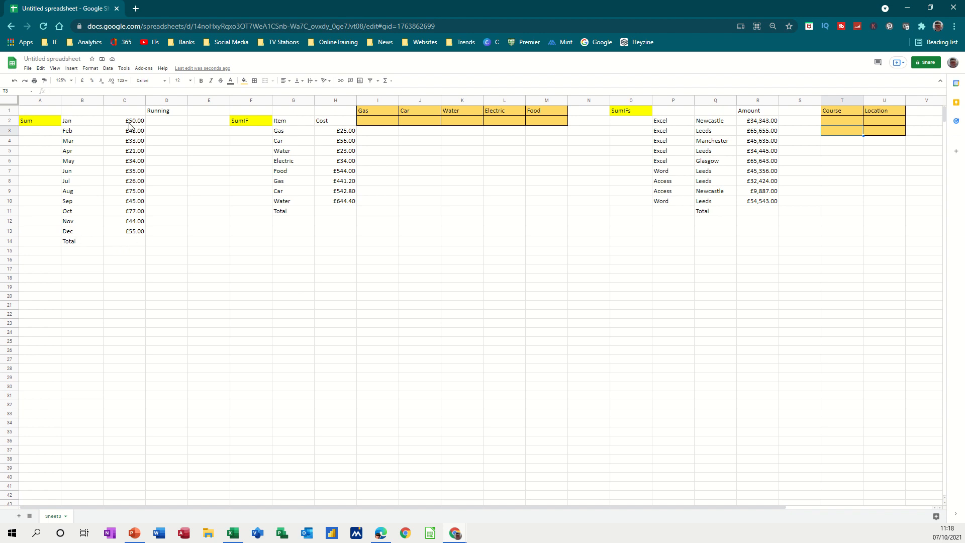
Step: Total the monthly amounts in C14 with the SUM function over C2:C13
{"action": "left_click", "coordinate": [129, 243]}
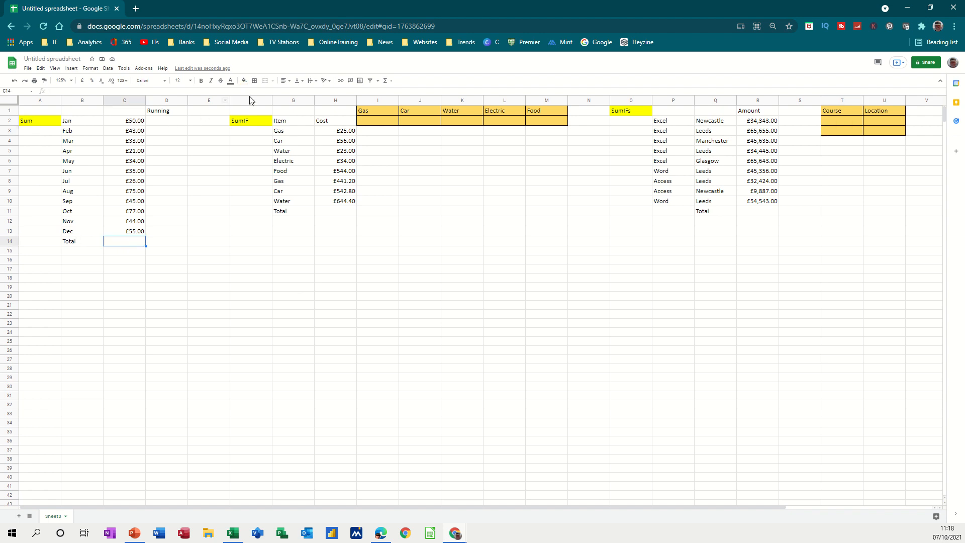
{"action": "left_click", "coordinate": [387, 82]}
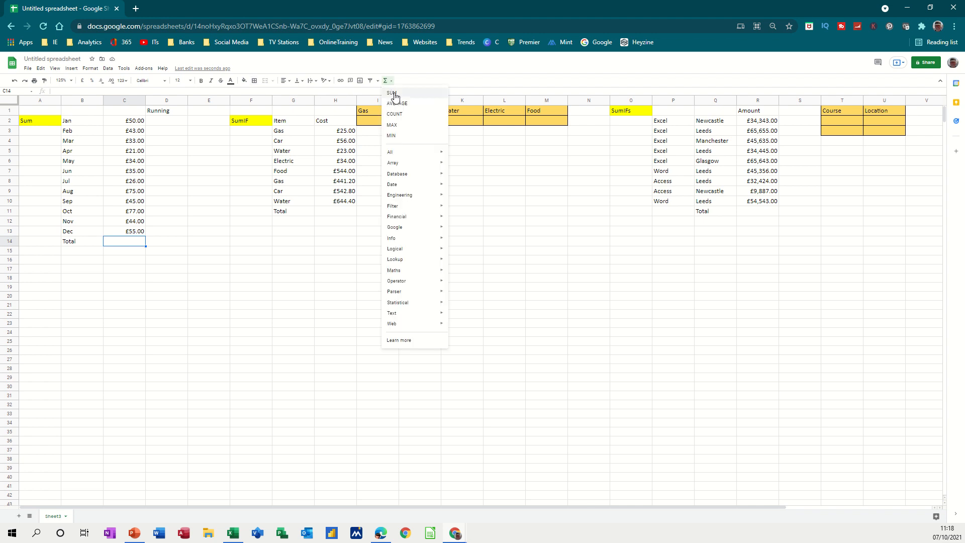
{"action": "left_click", "coordinate": [395, 97]}
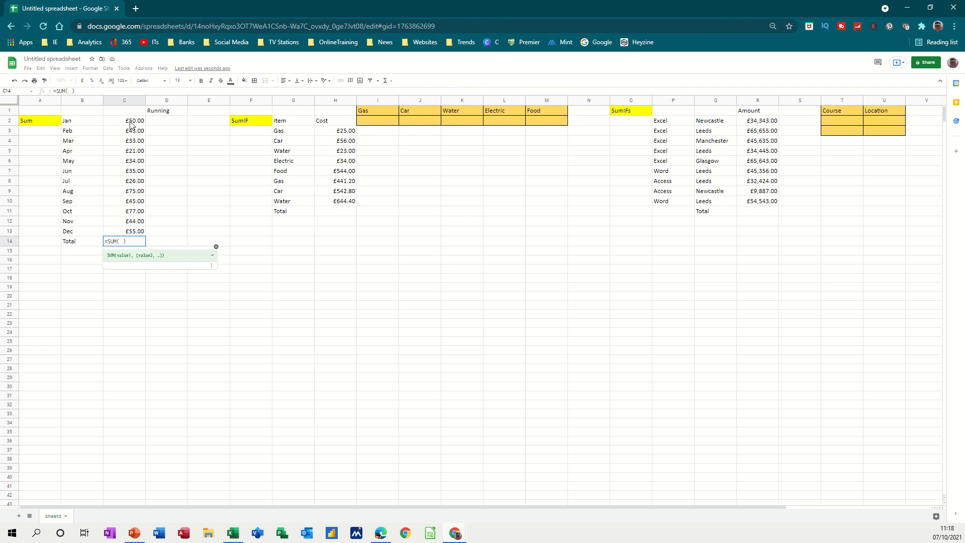
{"action": "left_click_drag", "start_coordinate": [131, 123], "coordinate": [131, 233]}
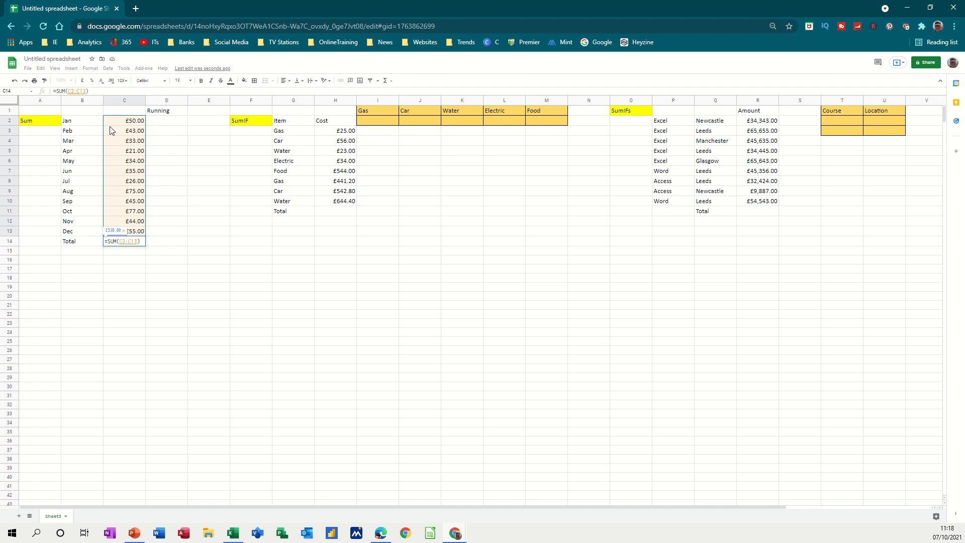
{"action": "key", "text": "Return"}
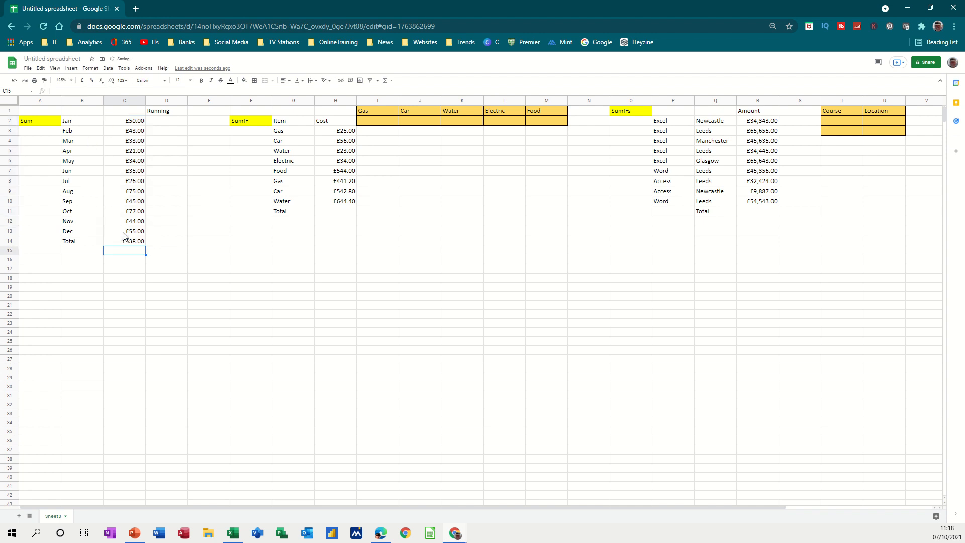
{"action": "left_click", "coordinate": [122, 243]}
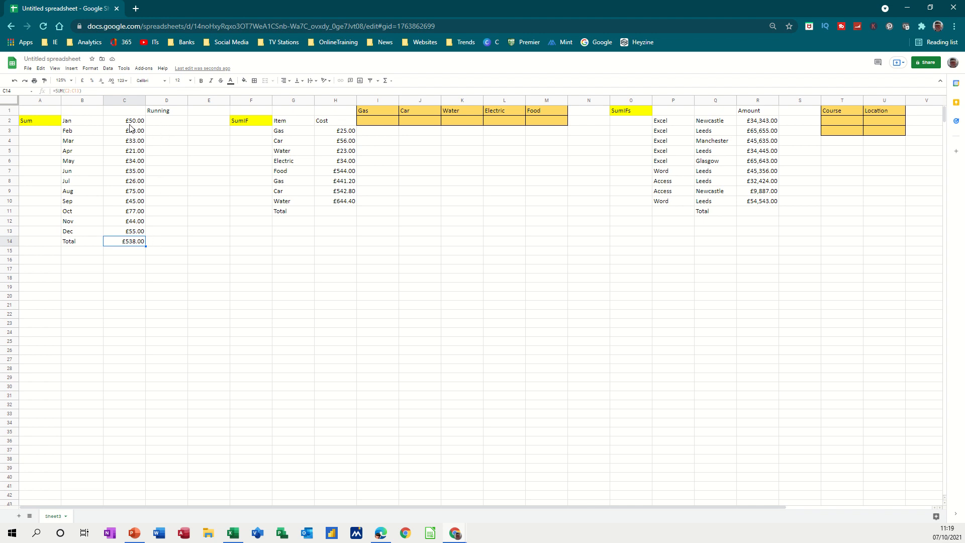
Step: Enter the running total formula =SUM($C$2:C2) in D2, anchoring the start of the range as an absolute reference
{"action": "left_click", "coordinate": [163, 124]}
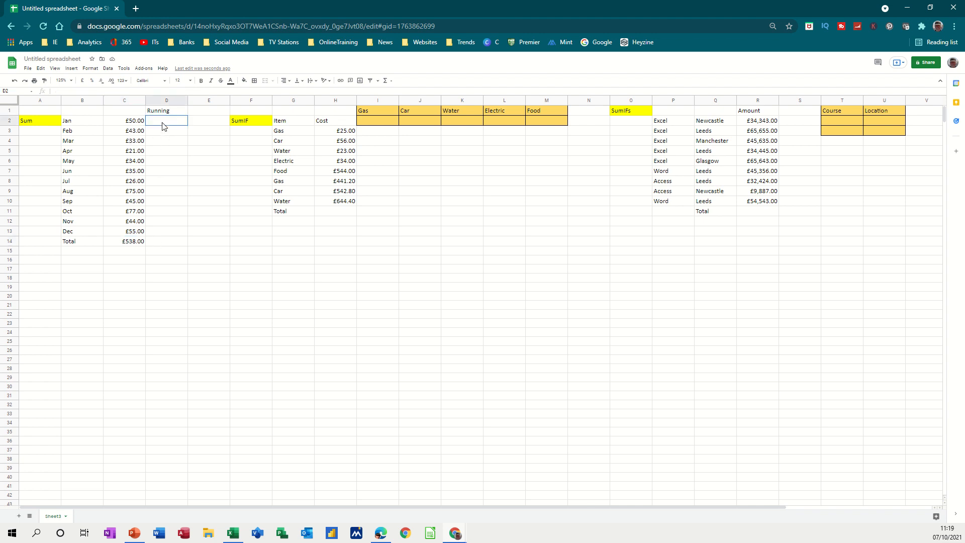
{"action": "left_click", "coordinate": [386, 81]}
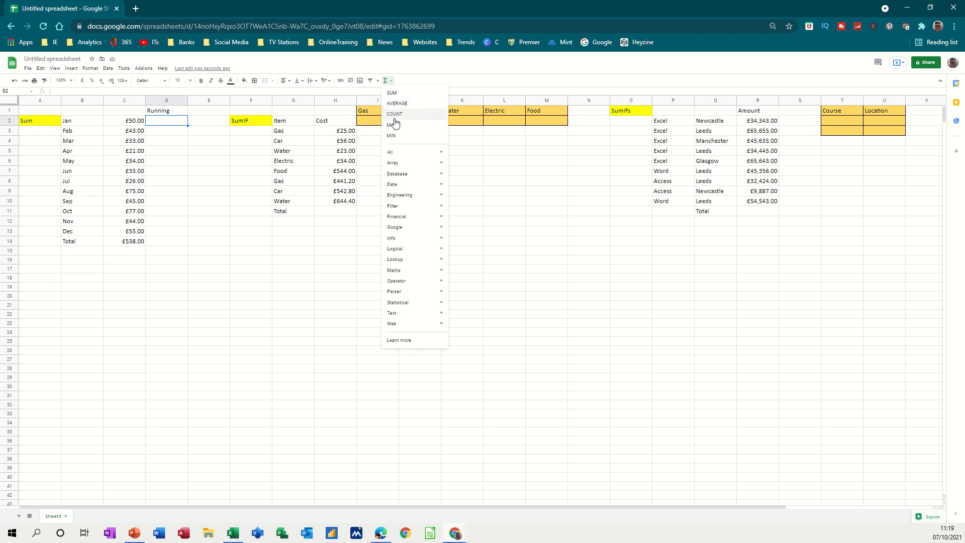
{"action": "left_click", "coordinate": [396, 97]}
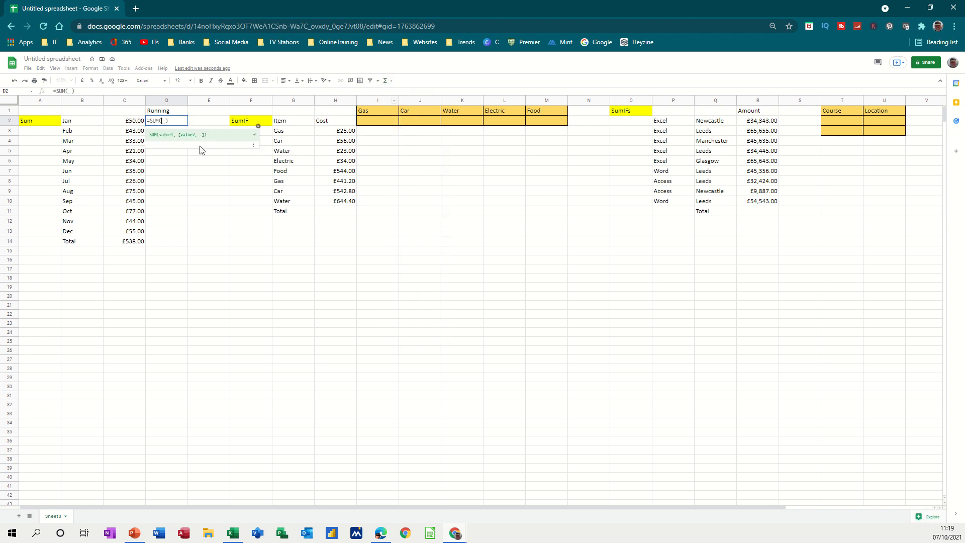
{"action": "left_click", "coordinate": [125, 125]}
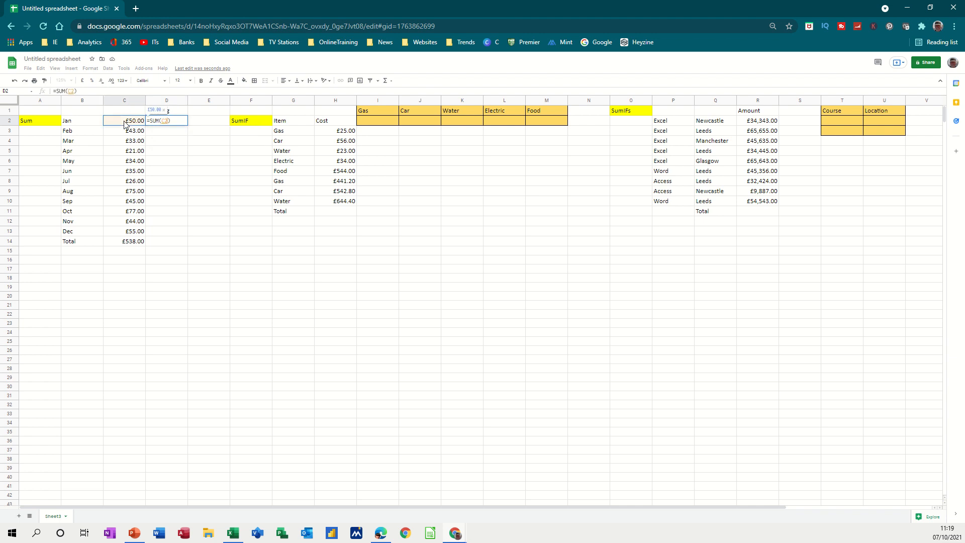
{"action": "key", "text": "F4"}
{"action": "type", "text": ":"}
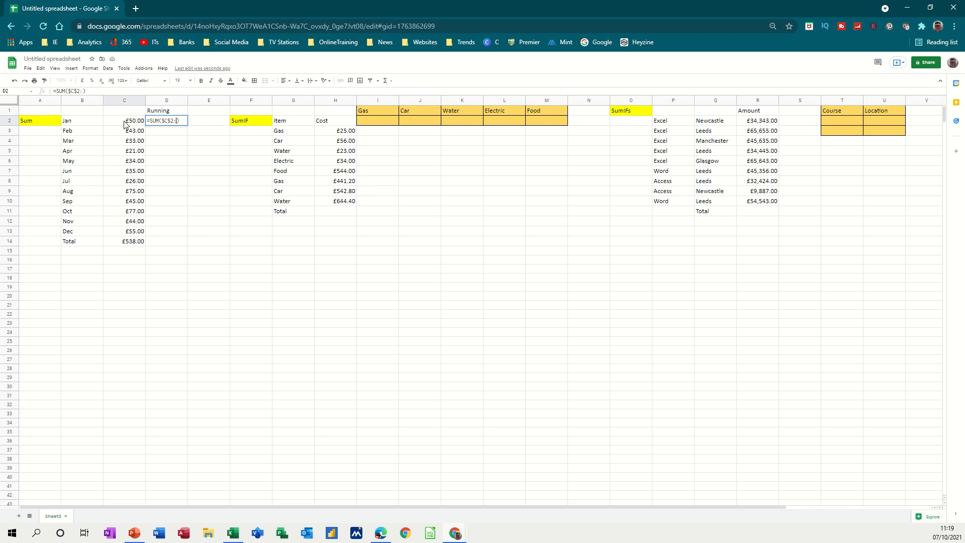
{"action": "type", "text": "C2"}
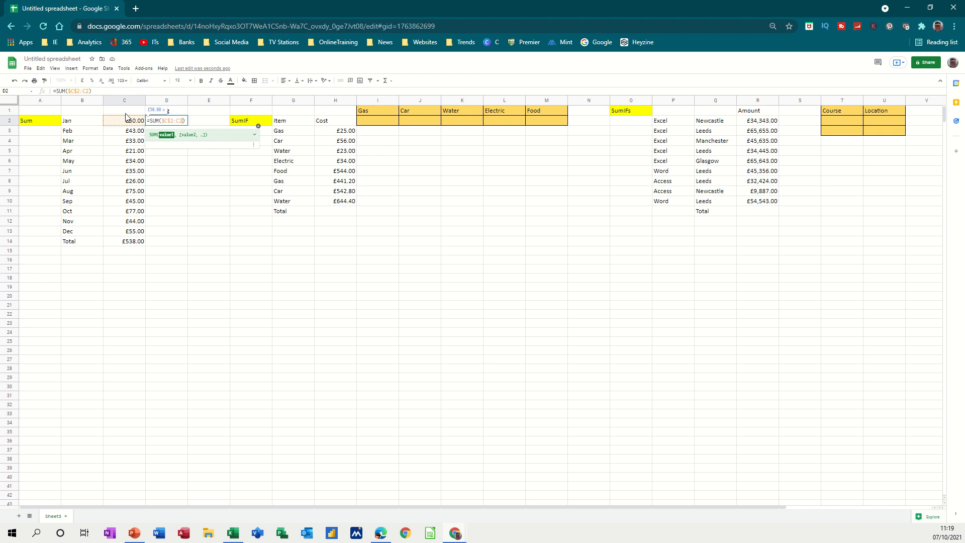
{"action": "key", "text": "Return"}
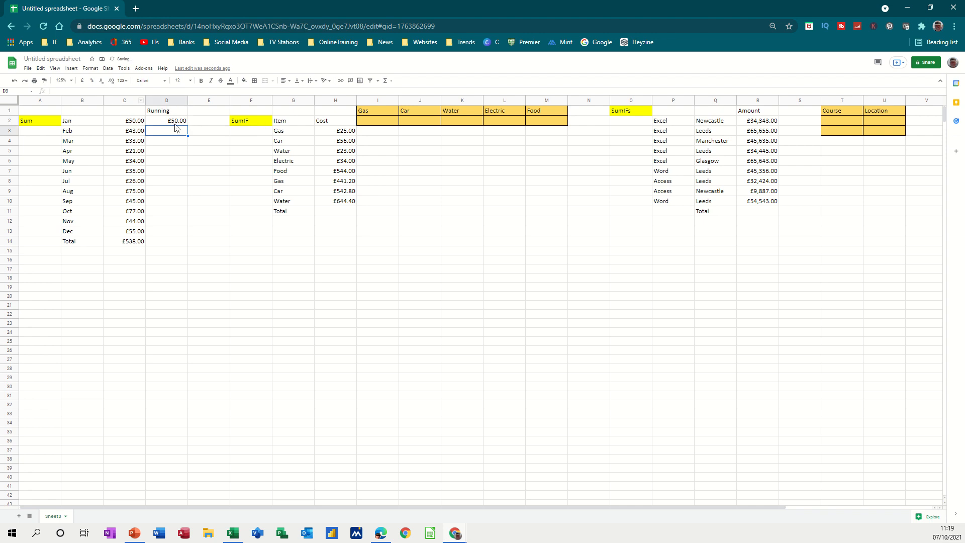
Step: Fill the running total formula from D2 down through December in D13
{"action": "left_click", "coordinate": [177, 124]}
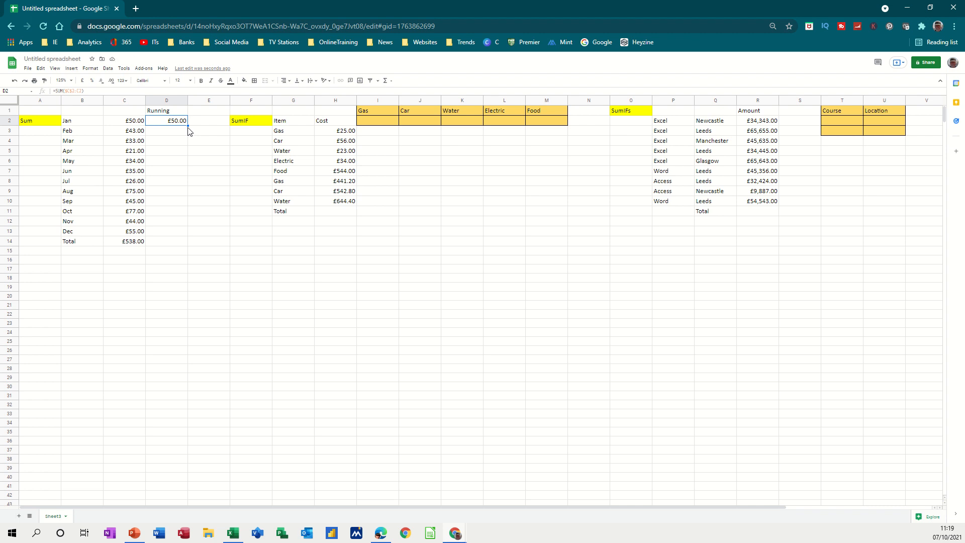
{"action": "left_click_drag", "start_coordinate": [188, 126], "coordinate": [174, 135]}
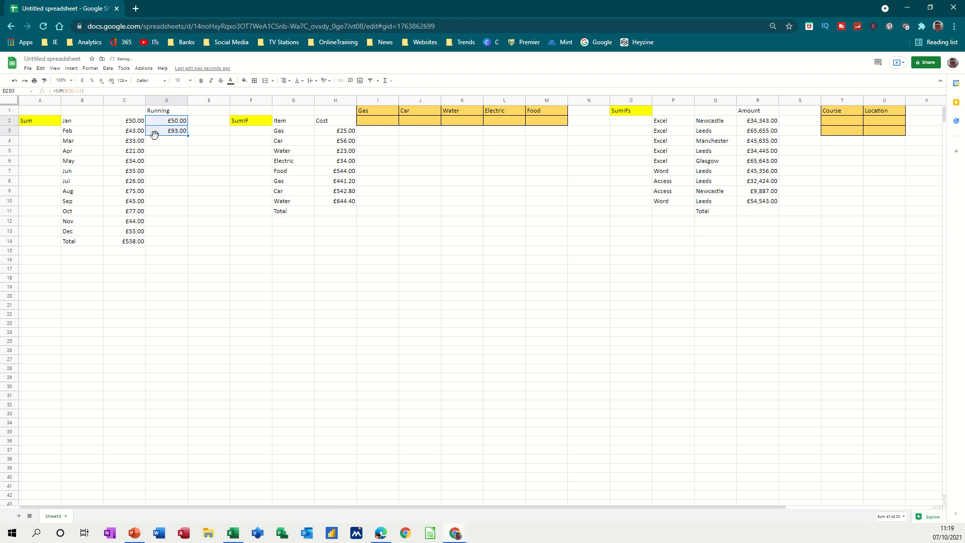
{"action": "left_click", "coordinate": [168, 134]}
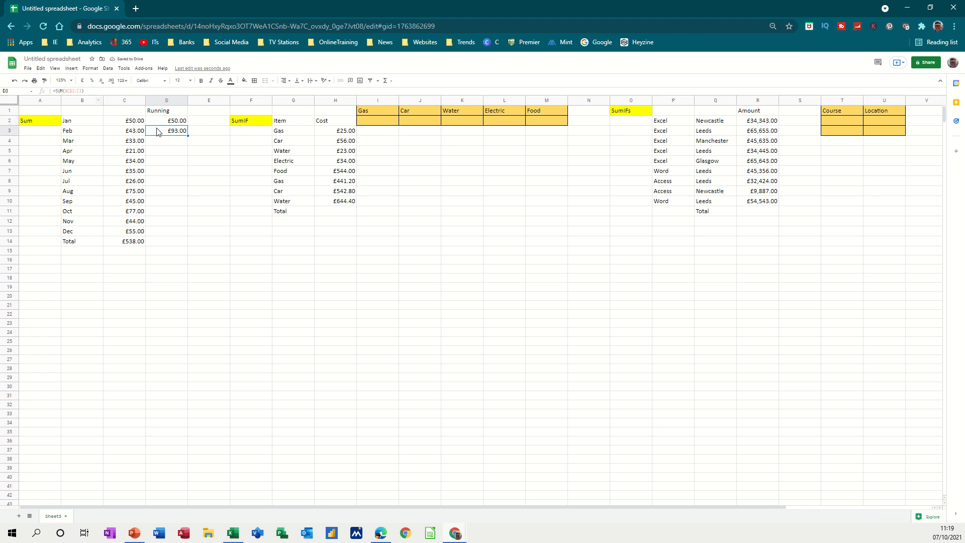
{"action": "left_click_drag", "start_coordinate": [187, 135], "coordinate": [187, 144]}
{"action": "left_click", "coordinate": [168, 142]}
{"action": "left_click_drag", "start_coordinate": [187, 146], "coordinate": [177, 234]}
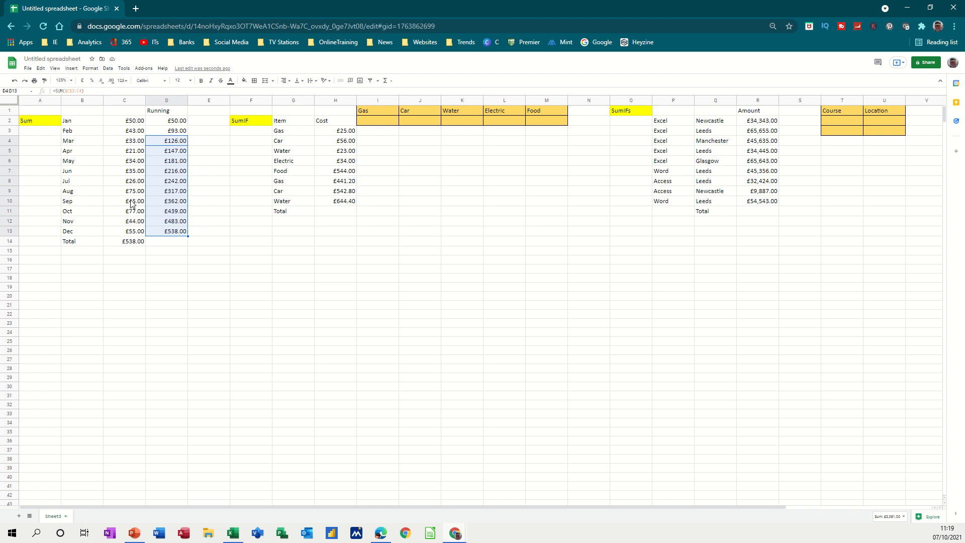
Step: Clear the September to December amounts in C10:C13 and undo the deletion
{"action": "left_click_drag", "start_coordinate": [130, 203], "coordinate": [129, 230]}
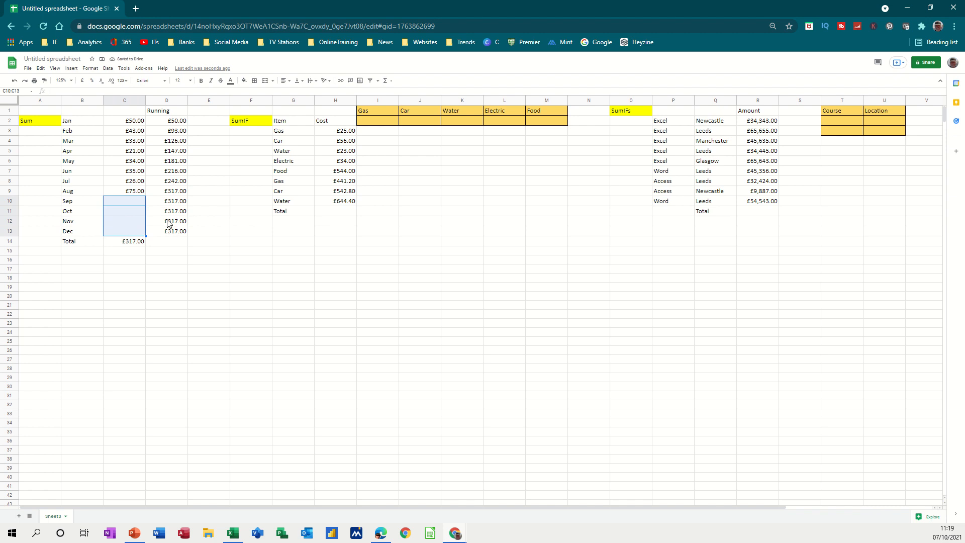
{"action": "key", "text": "ctrl+z"}
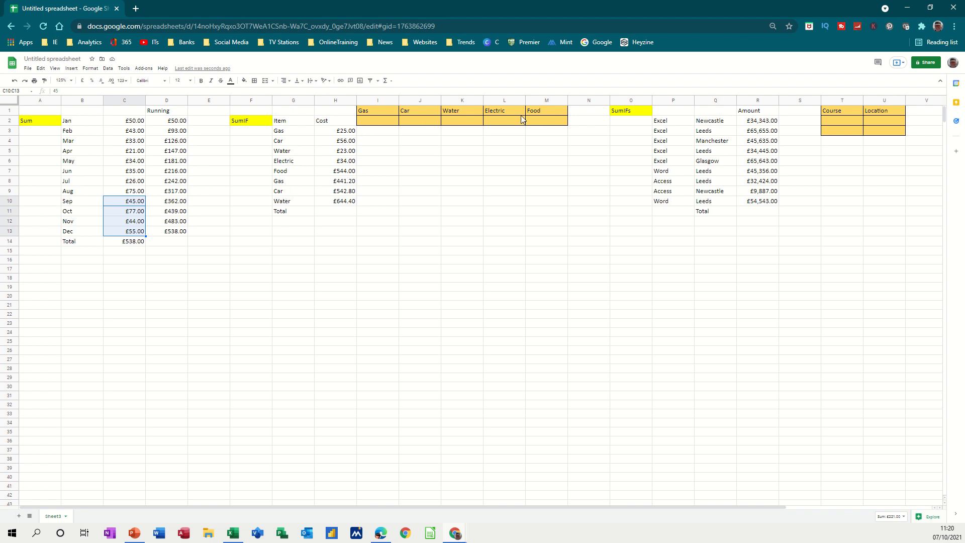
Step: Enter =sumif(G3:G10,I1,H3:H10) in I2 to add up the costs of the Gas items
{"action": "left_click", "coordinate": [378, 125]}
{"action": "type", "text": "="}
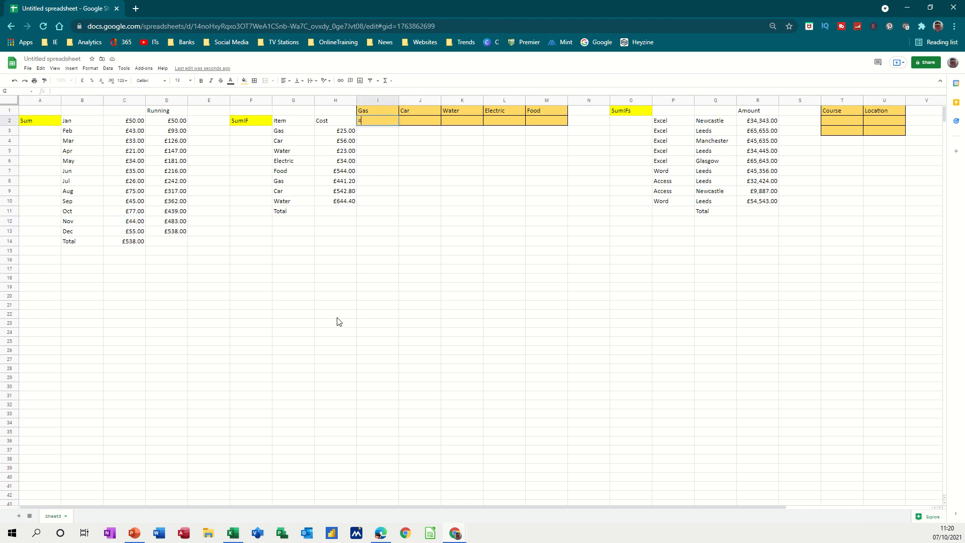
{"action": "type", "text": "sumif"}
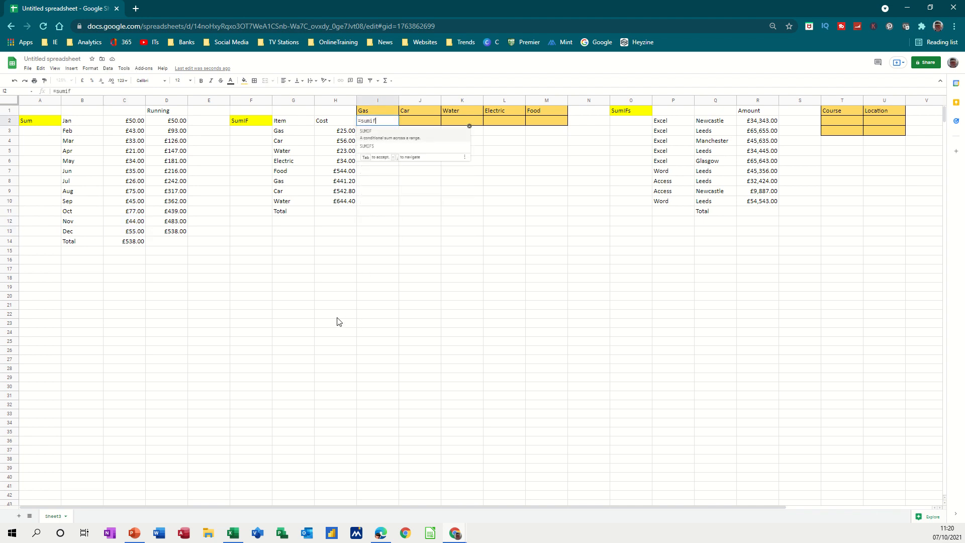
{"action": "type", "text": "("}
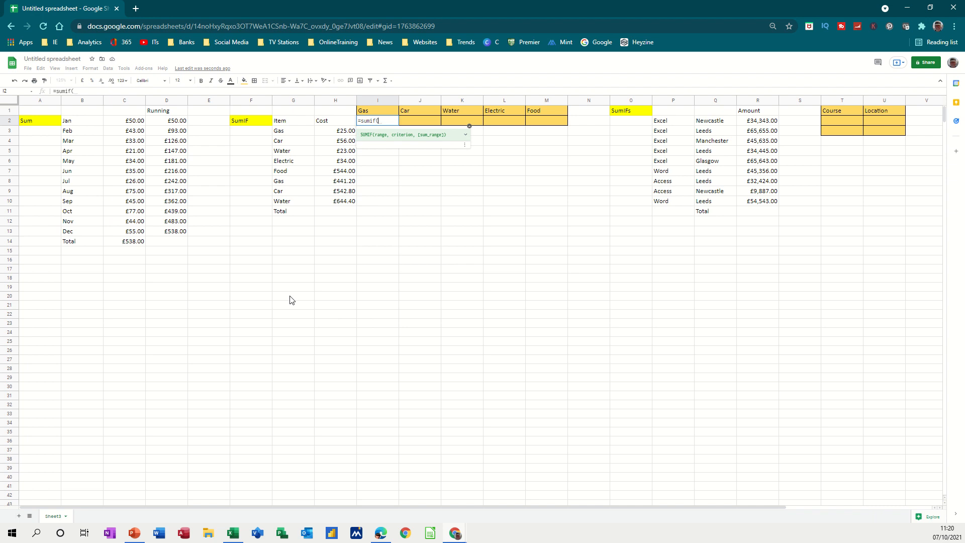
{"action": "left_click", "coordinate": [336, 132]}
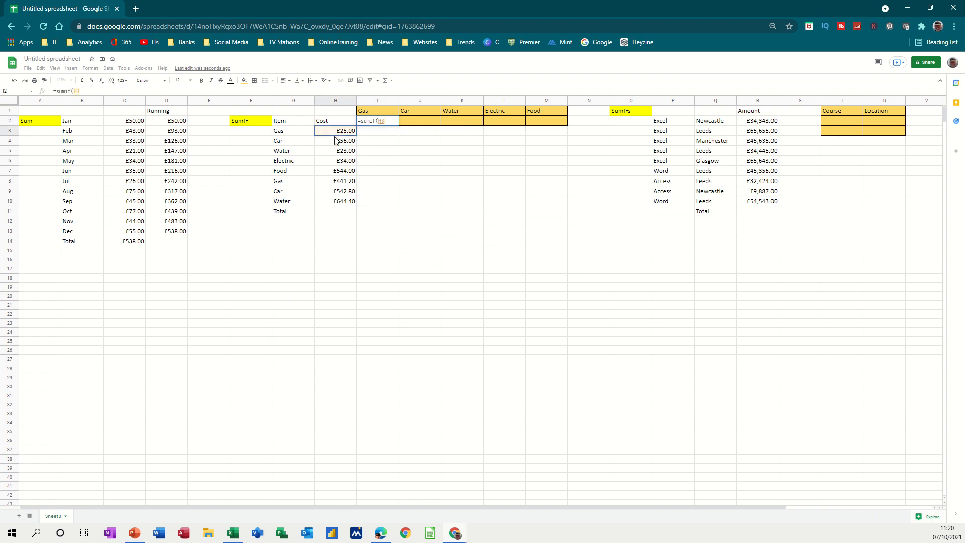
{"action": "left_click_drag", "start_coordinate": [336, 140], "coordinate": [336, 202]}
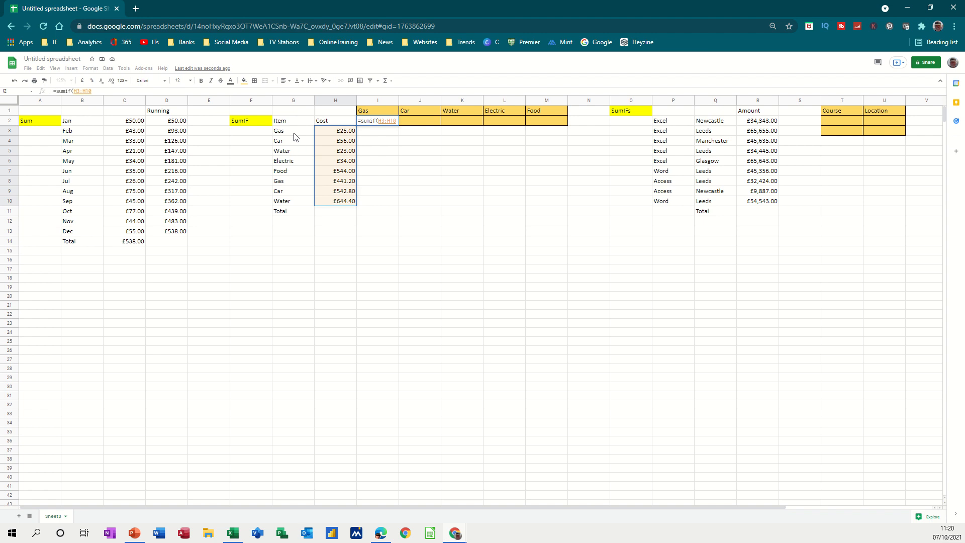
{"action": "left_click_drag", "start_coordinate": [295, 134], "coordinate": [291, 204]}
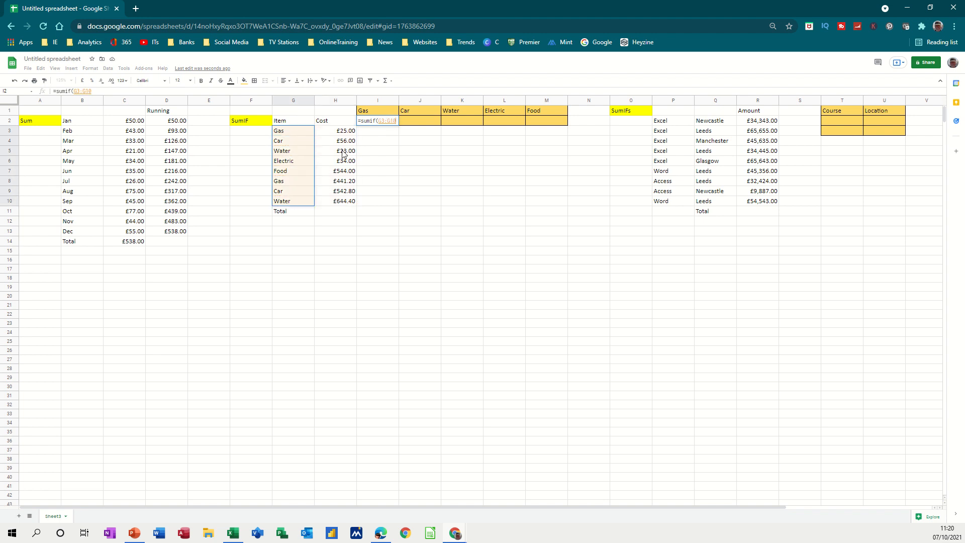
{"action": "type", "text": ","}
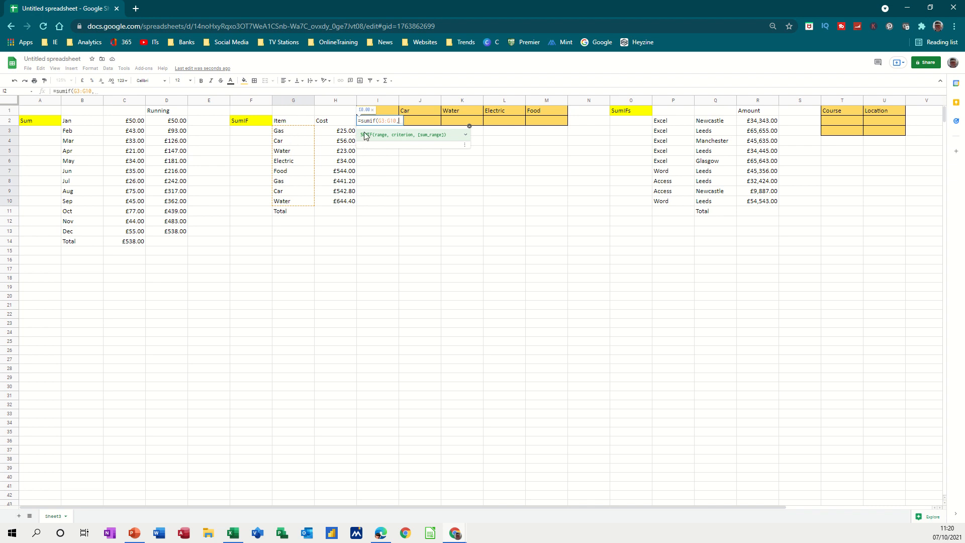
{"action": "left_click", "coordinate": [383, 110]}
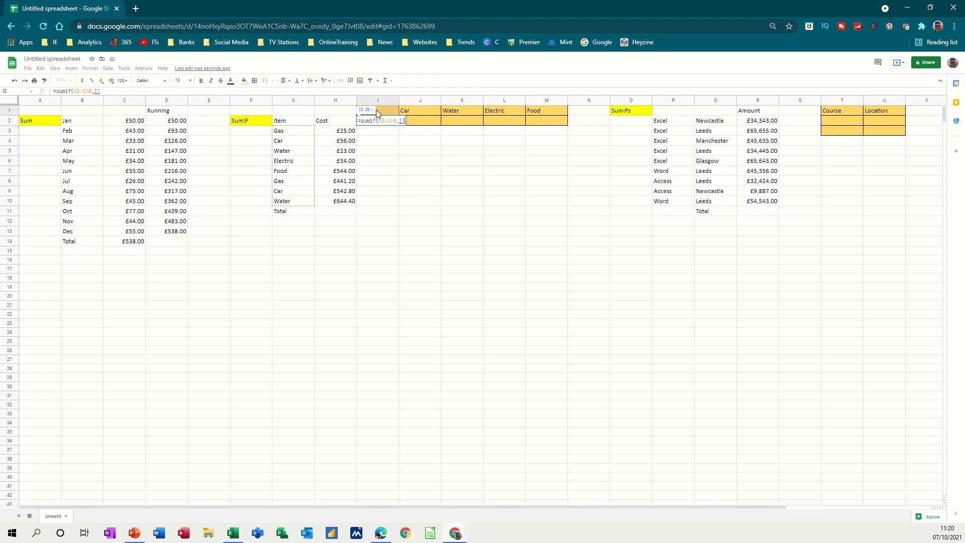
{"action": "type", "text": ","}
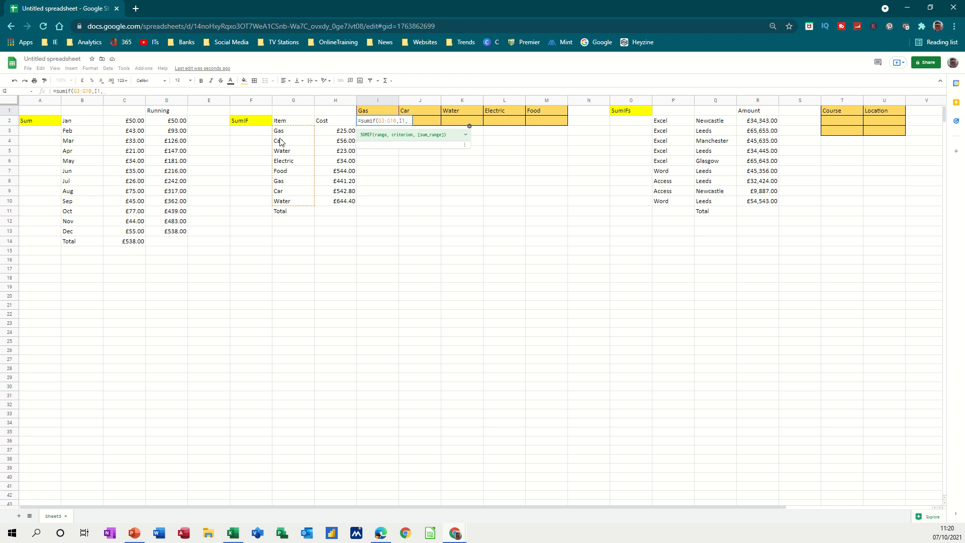
{"action": "left_click_drag", "start_coordinate": [342, 132], "coordinate": [348, 200]}
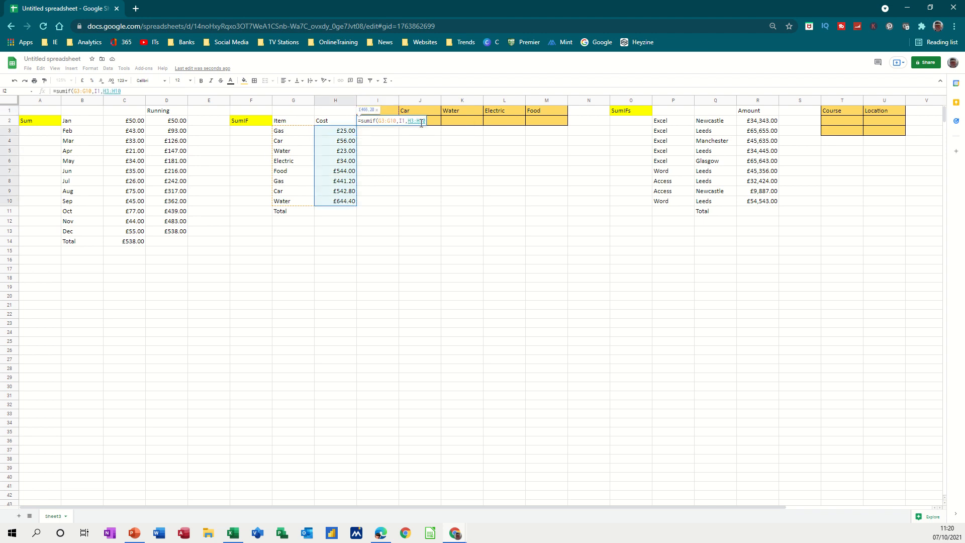
{"action": "key", "text": "Return"}
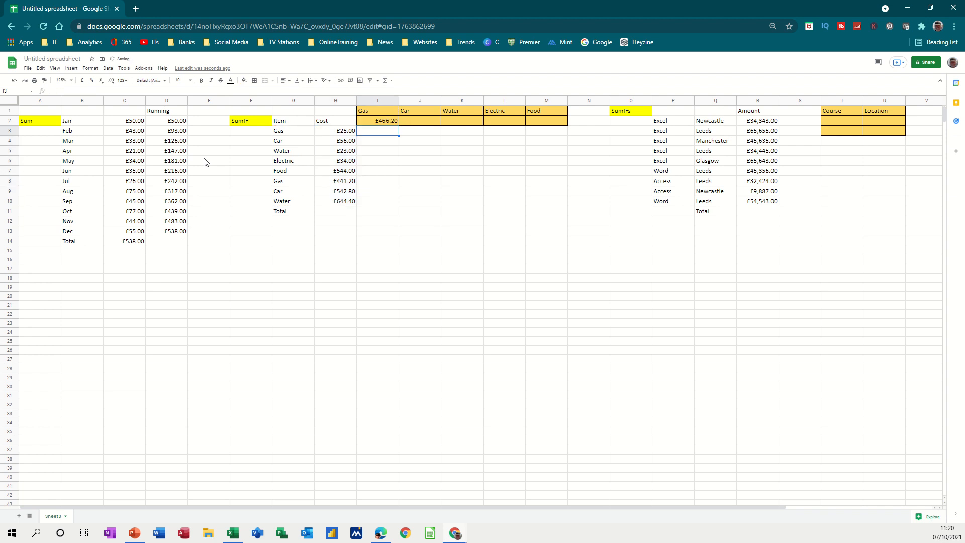
Step: Copy the Gas SUMIF formula from I2 across to J2 under Car and inspect the copied formula
{"action": "left_click", "coordinate": [371, 123]}
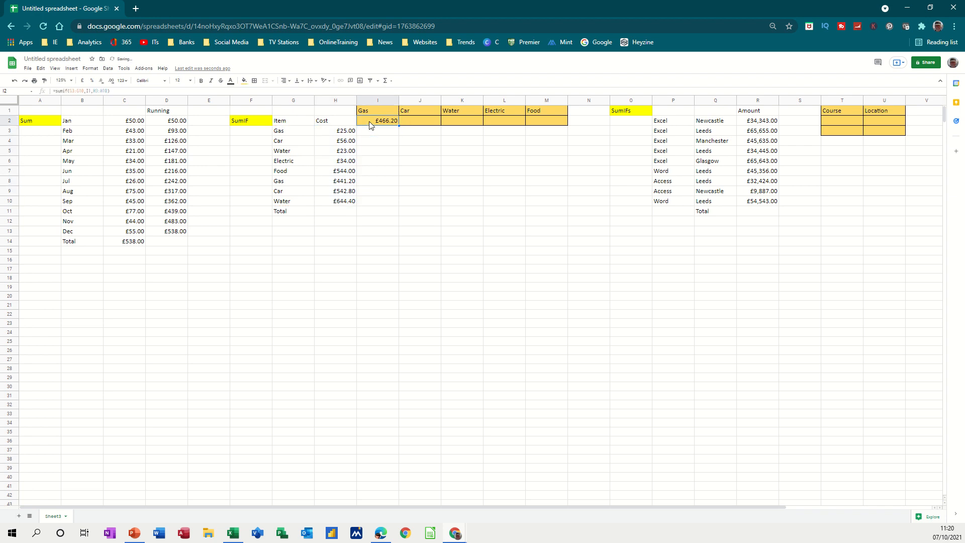
{"action": "left_click", "coordinate": [401, 130]}
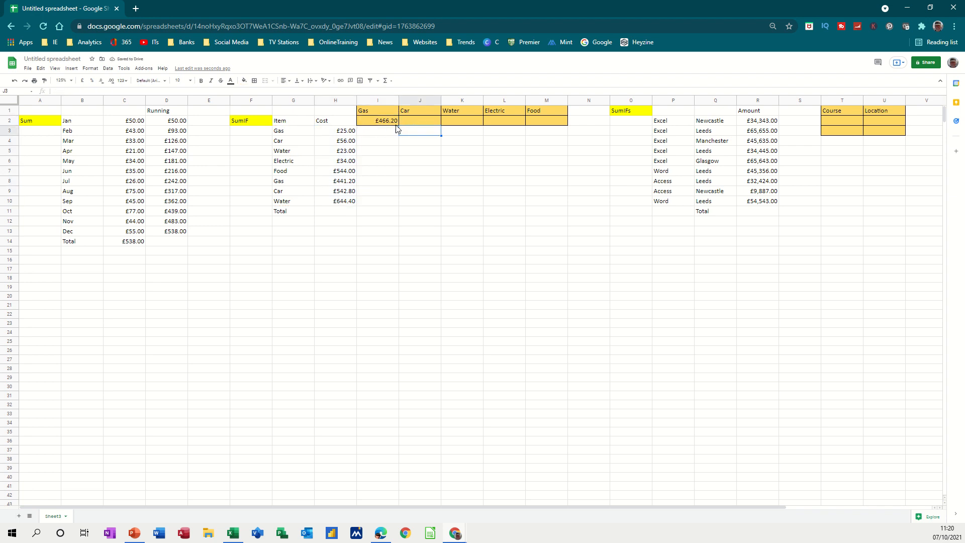
{"action": "left_click", "coordinate": [393, 125]}
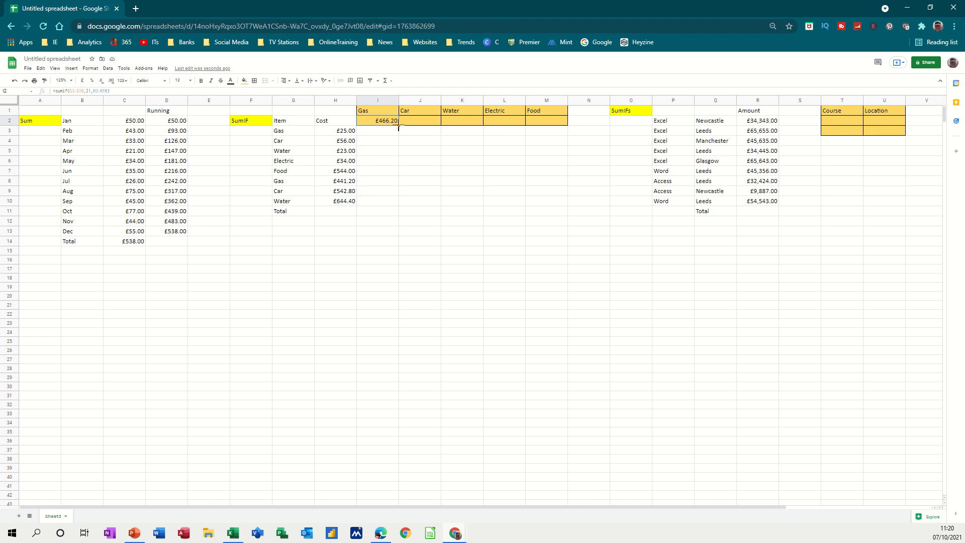
{"action": "left_click_drag", "start_coordinate": [399, 125], "coordinate": [422, 125]}
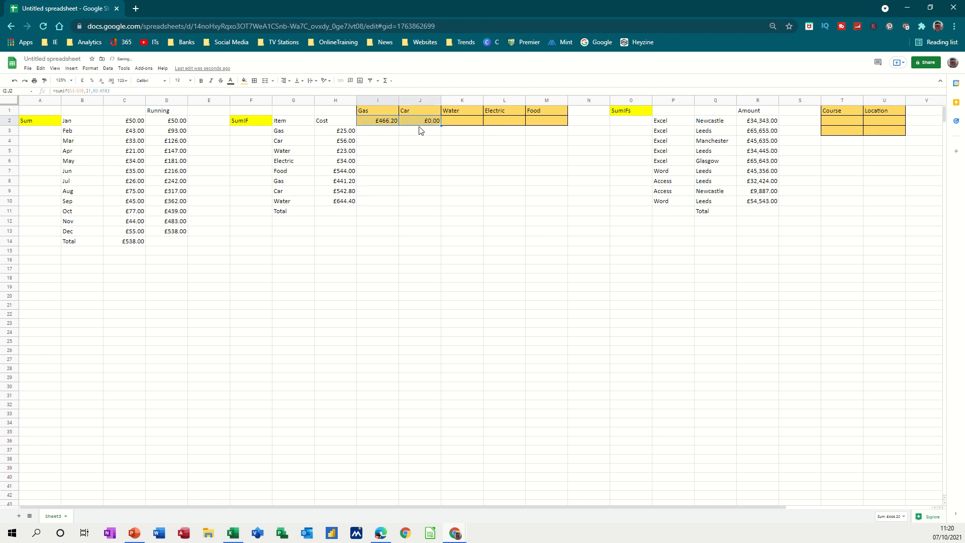
{"action": "left_click", "coordinate": [430, 125]}
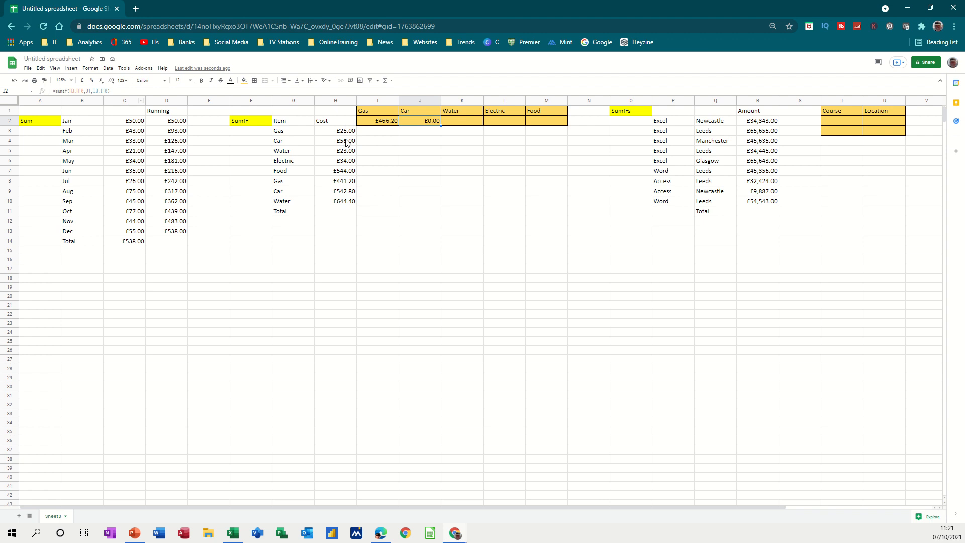
Step: Examine the item range and cost range references inside the Gas SUMIF formula in I2
{"action": "left_click", "coordinate": [376, 123]}
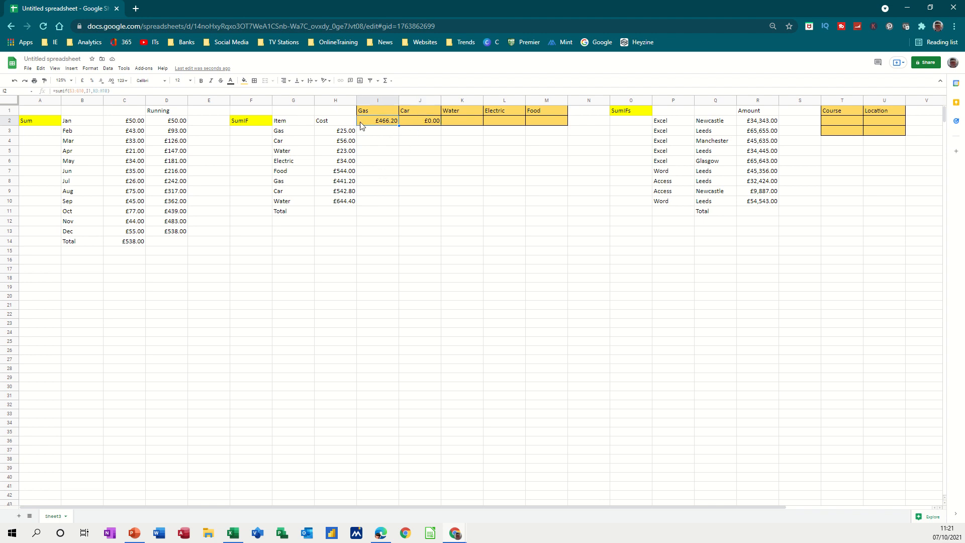
{"action": "double_click", "coordinate": [73, 91]}
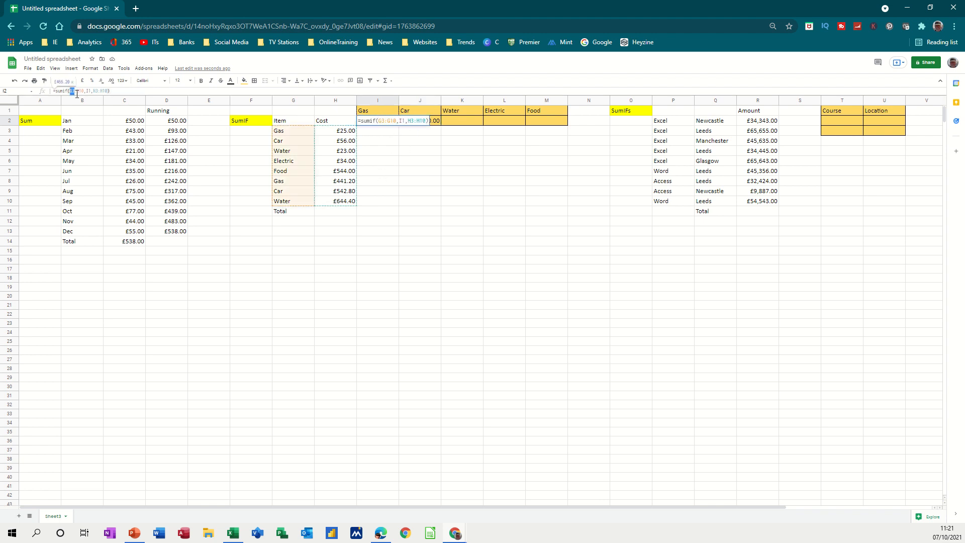
{"action": "left_click_drag", "start_coordinate": [93, 92], "coordinate": [107, 93]}
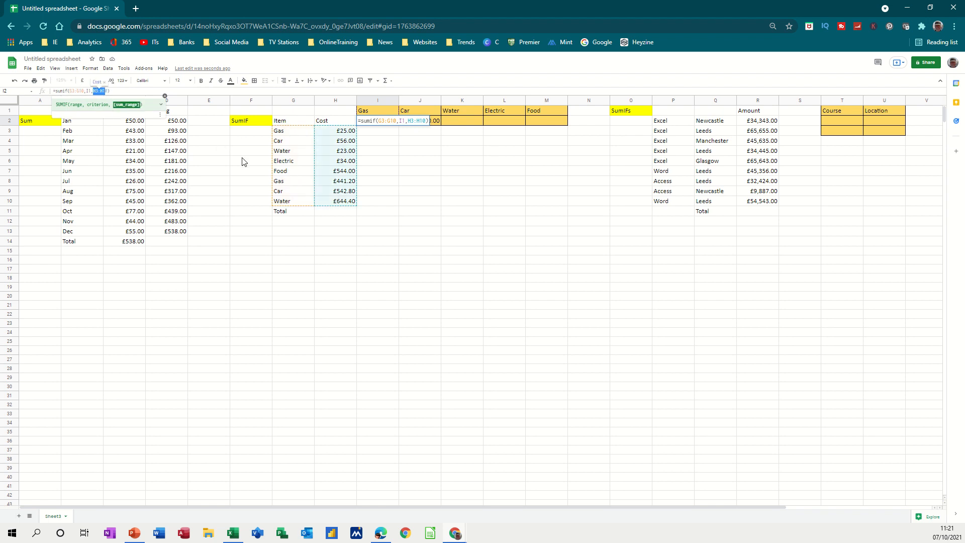
{"action": "key", "text": "Return"}
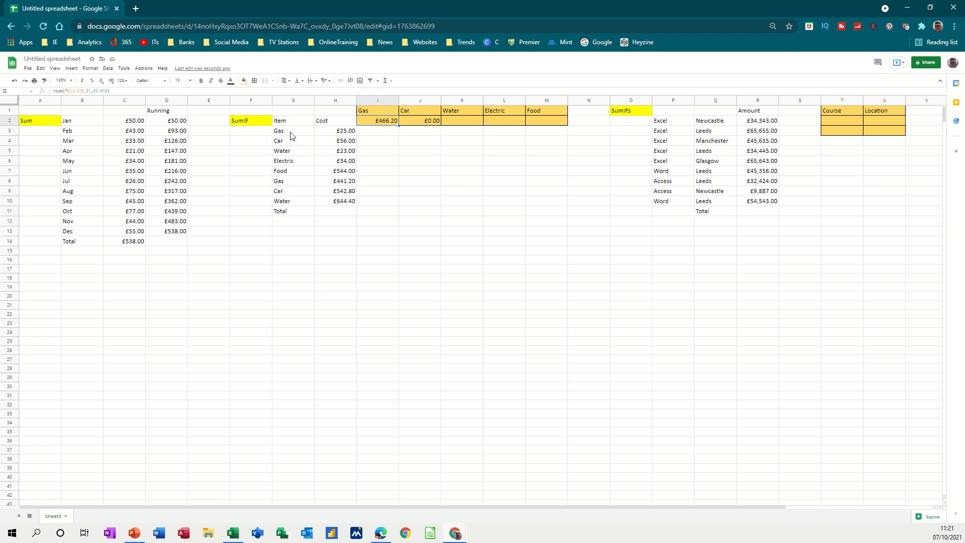
Step: Name the item cells G3:G10 as the range Item
{"action": "left_click_drag", "start_coordinate": [291, 135], "coordinate": [288, 202]}
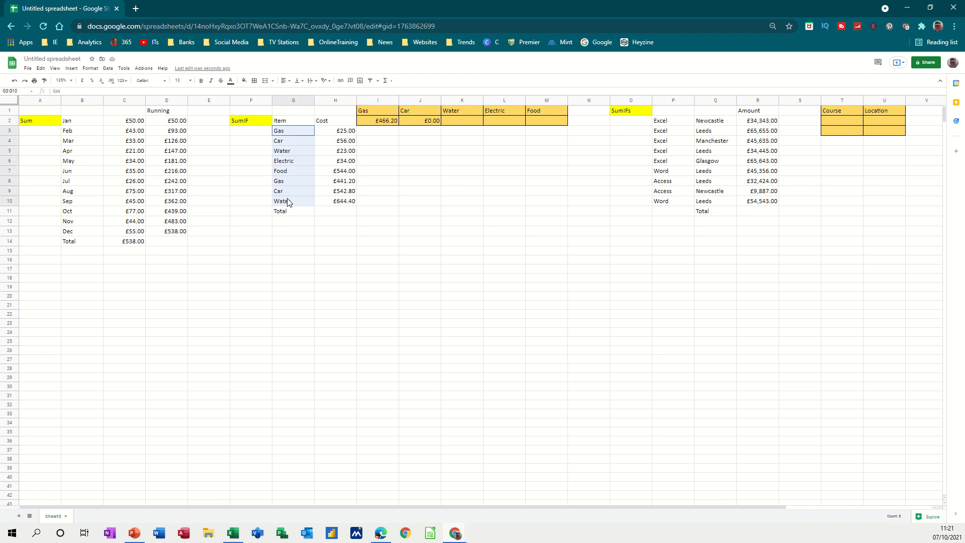
{"action": "left_click", "coordinate": [17, 92]}
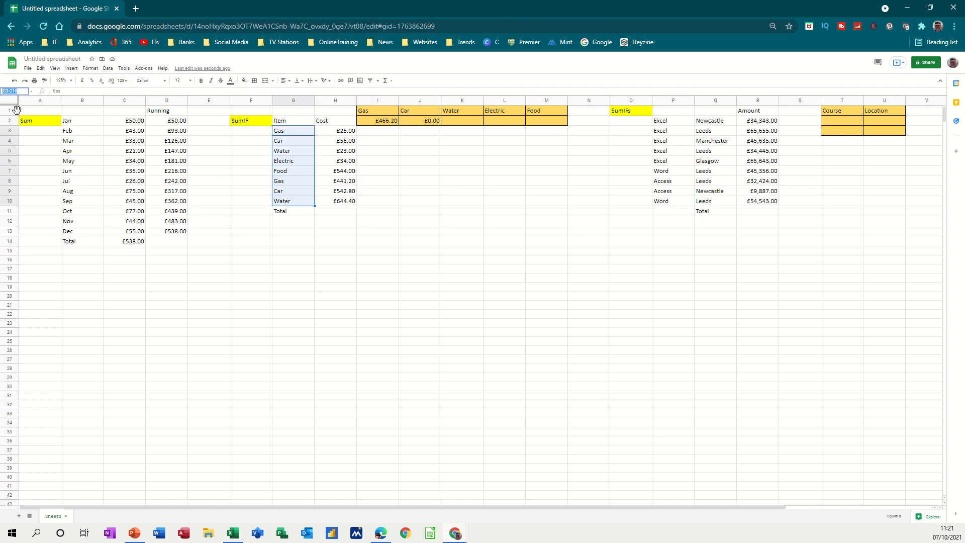
{"action": "type", "text": "Item"}
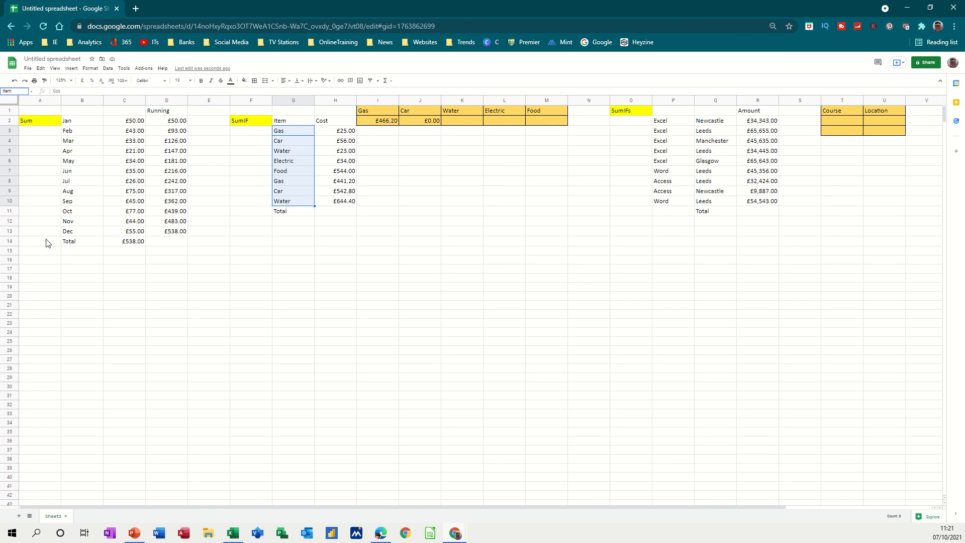
{"action": "key", "text": "Return"}
Step: Name the cost cells H3:H10 as the range cost
{"action": "left_click_drag", "start_coordinate": [329, 132], "coordinate": [329, 204]}
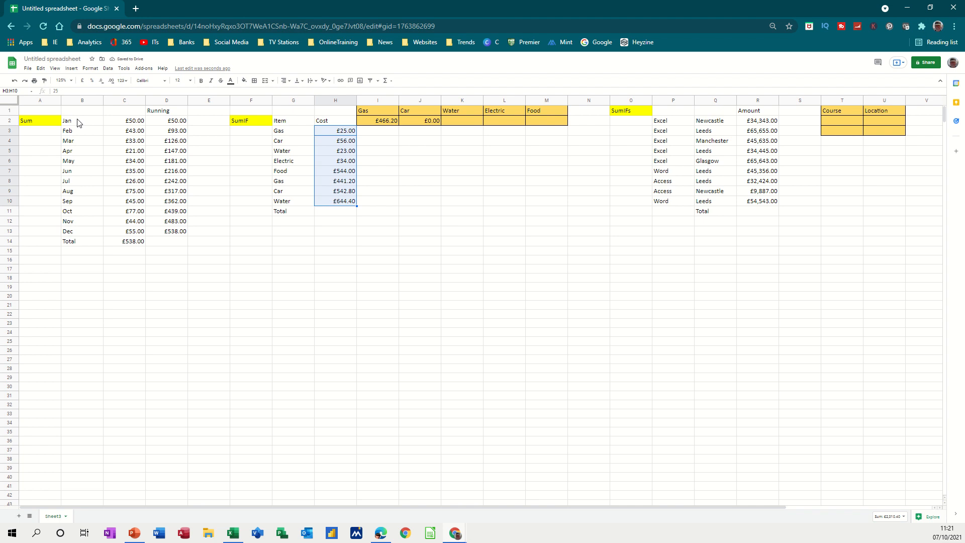
{"action": "left_click", "coordinate": [22, 91]}
{"action": "type", "text": "cost"}
{"action": "key", "text": "Return"}
Step: Replace the cell ranges in the I2 formula with the named ranges so it reads =sumif(item,I1,cost)
{"action": "left_click", "coordinate": [371, 124]}
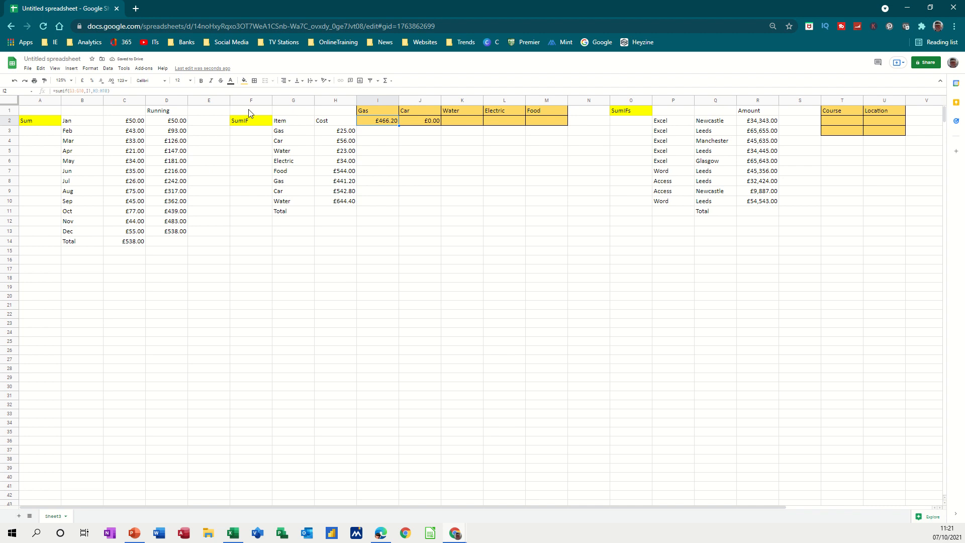
{"action": "double_click", "coordinate": [85, 91]}
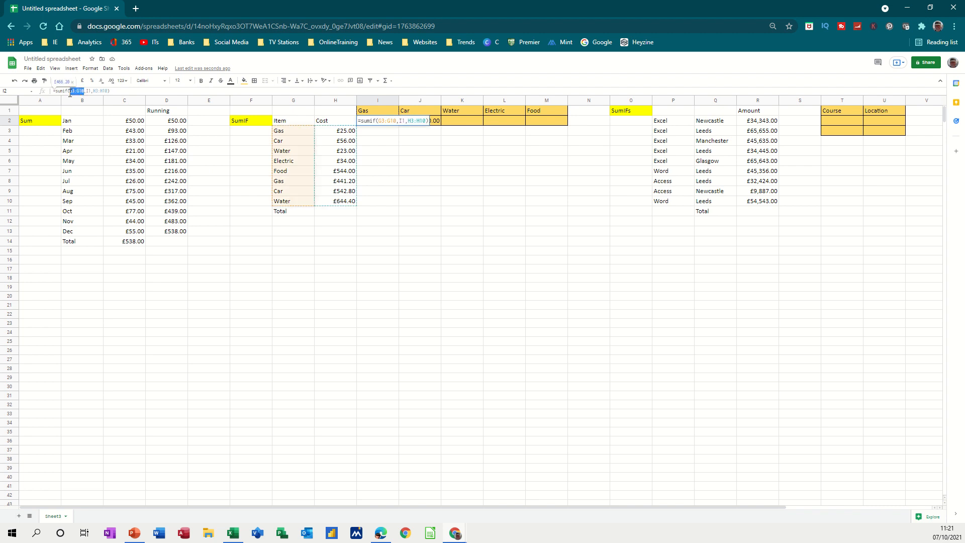
{"action": "type", "text": "item"}
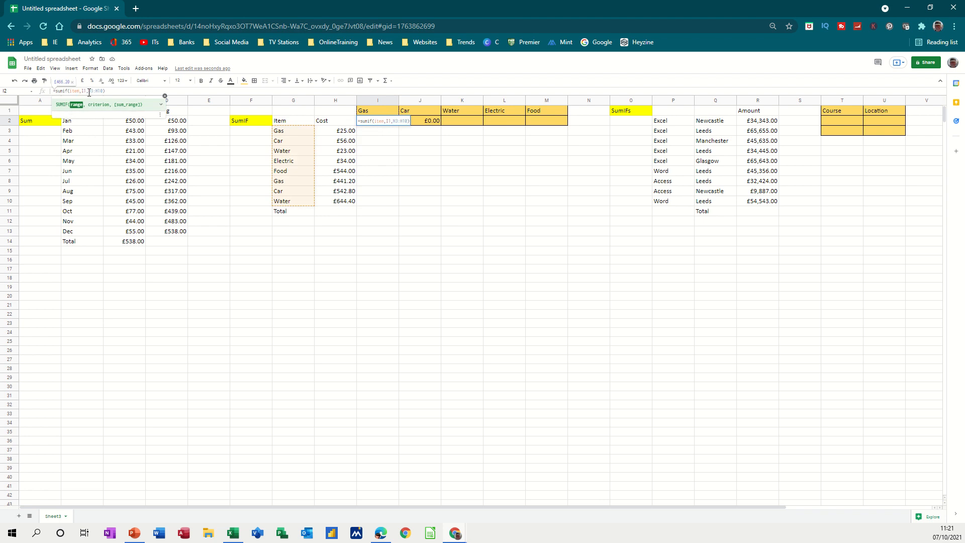
{"action": "left_click_drag", "start_coordinate": [89, 92], "coordinate": [102, 94]}
{"action": "type", "text": "cost"}
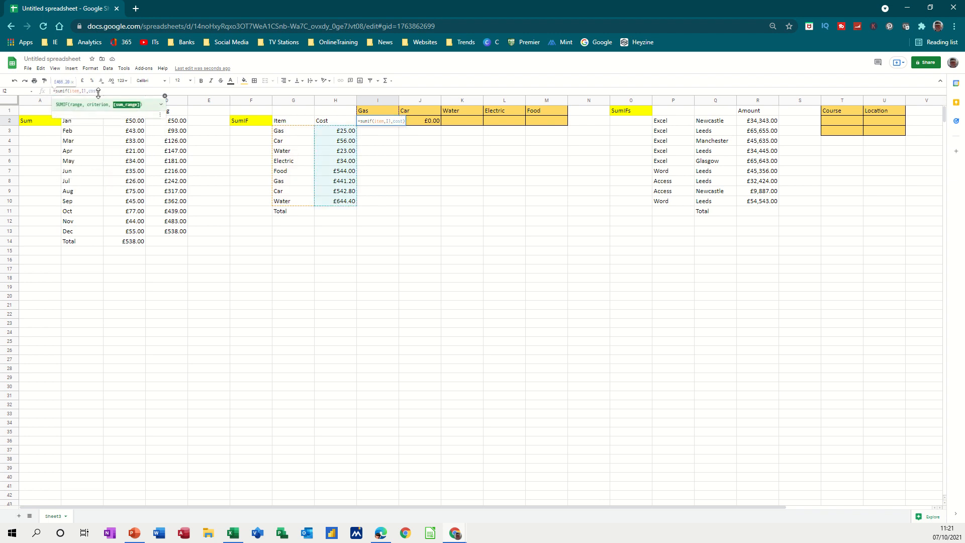
{"action": "key", "text": "Return"}
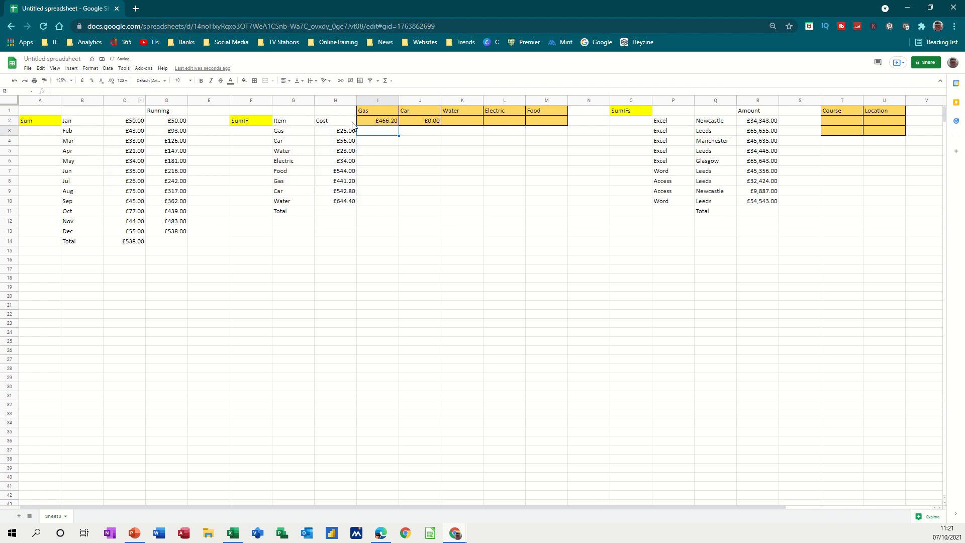
Step: Fill the Gas SUMIF formula from I2 across to Food in M2 and check the copied formulas
{"action": "left_click", "coordinate": [383, 123]}
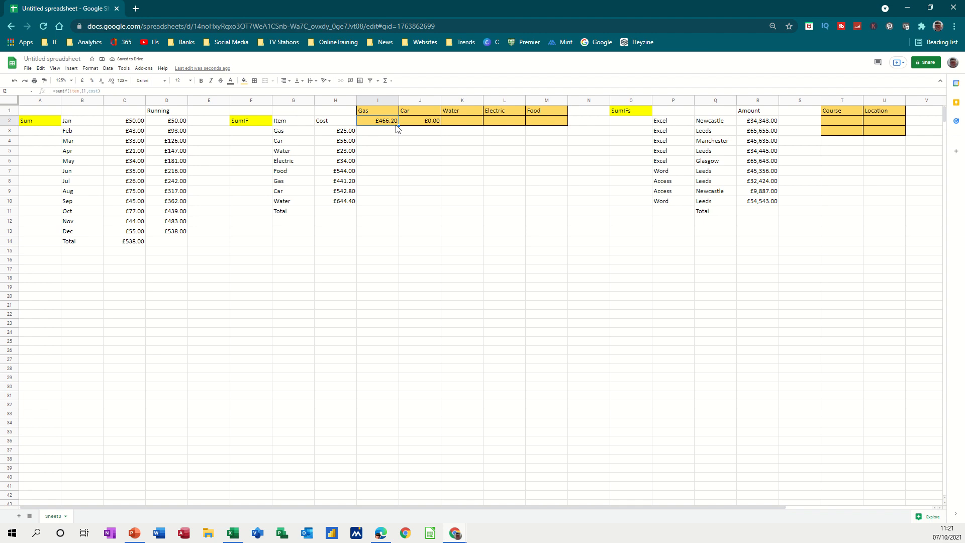
{"action": "left_click_drag", "start_coordinate": [400, 126], "coordinate": [564, 129]}
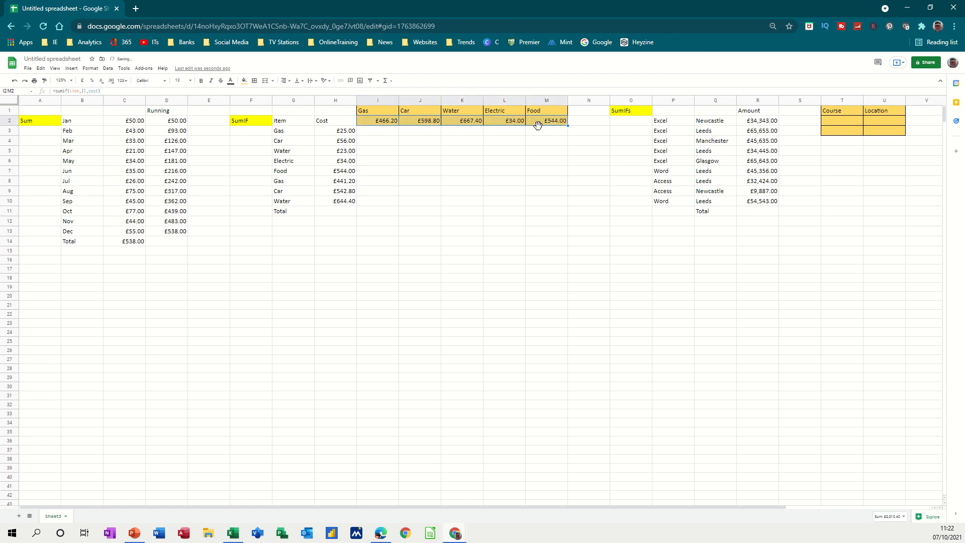
{"action": "left_click", "coordinate": [429, 122]}
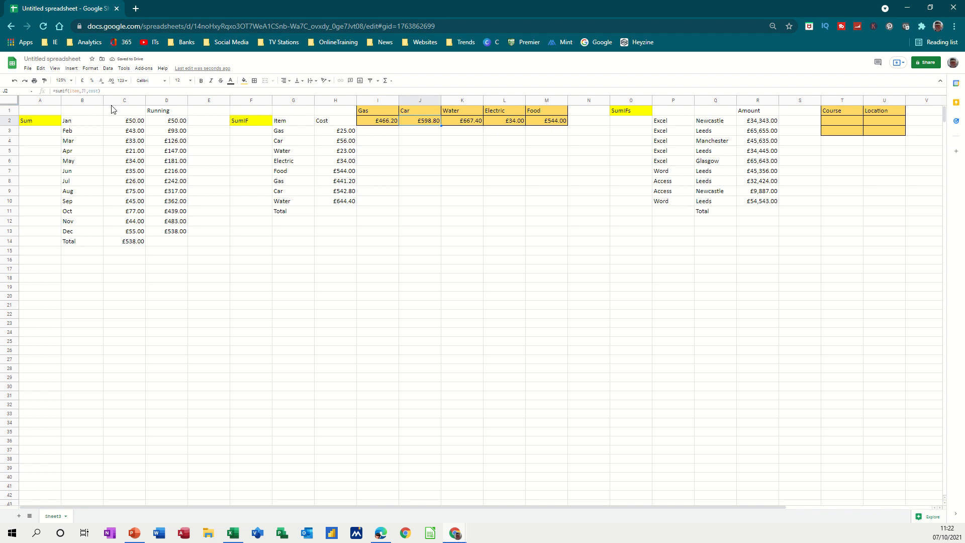
{"action": "left_click", "coordinate": [457, 122]}
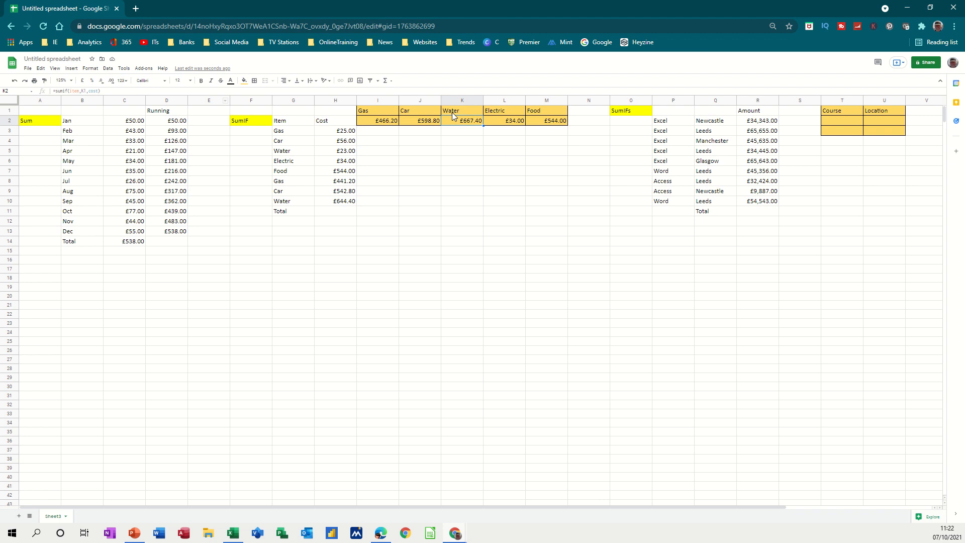
{"action": "left_click", "coordinate": [496, 123]}
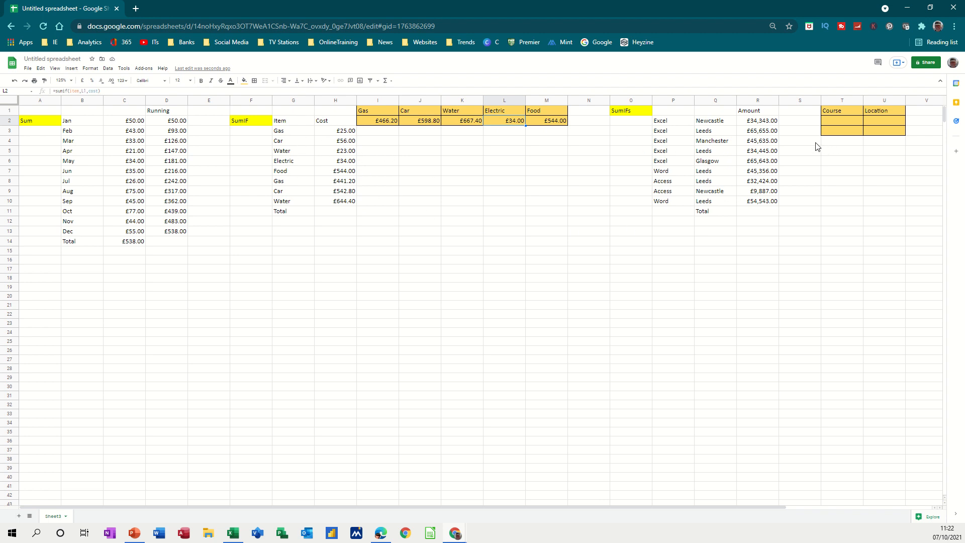
Step: Add a list-of-items data validation with Excel,Access,Word to the Course cell T2 and check its drop-down
{"action": "left_click", "coordinate": [839, 122]}
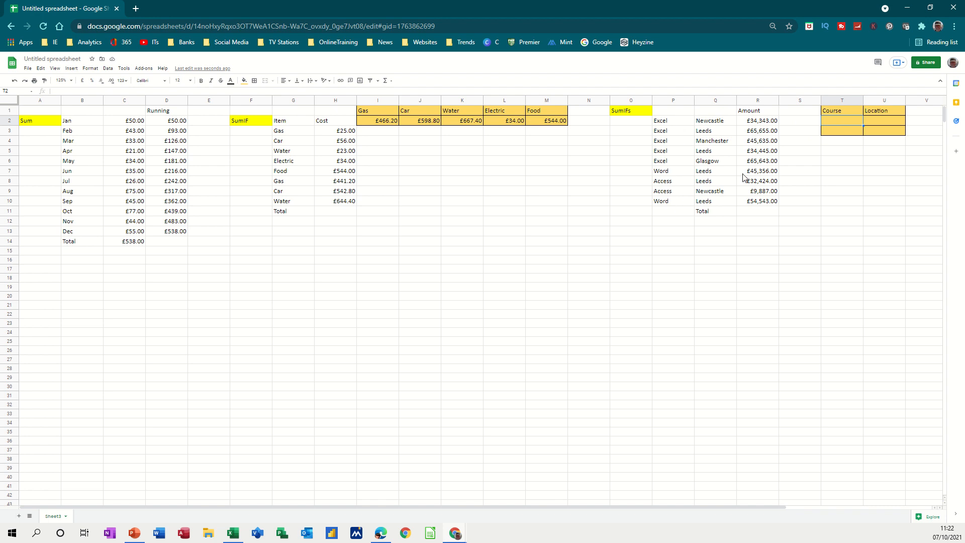
{"action": "left_click", "coordinate": [880, 121]}
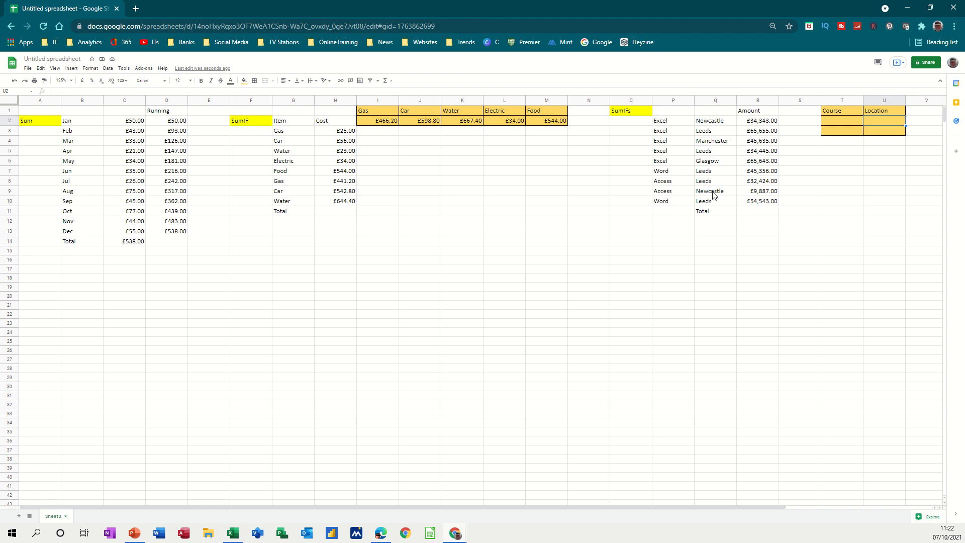
{"action": "left_click", "coordinate": [840, 122]}
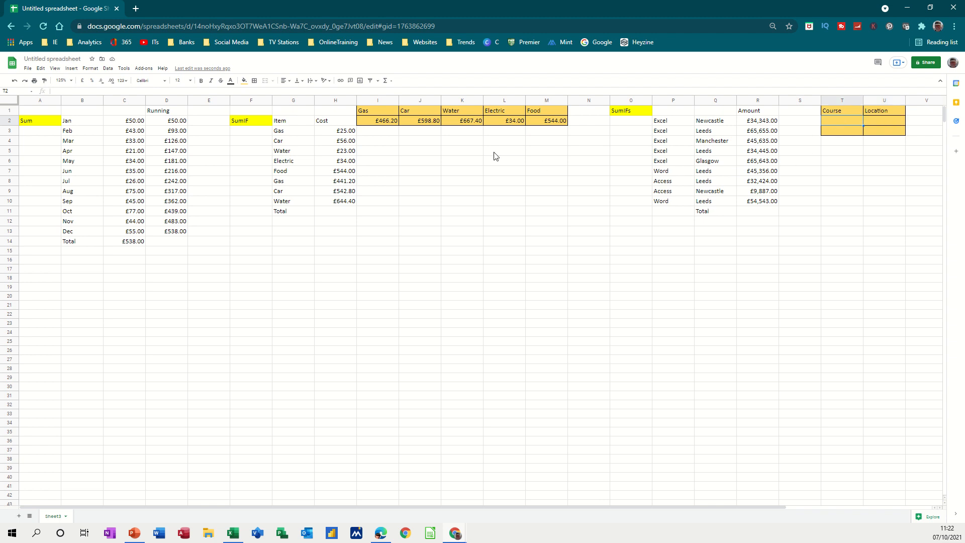
{"action": "left_click", "coordinate": [108, 71]}
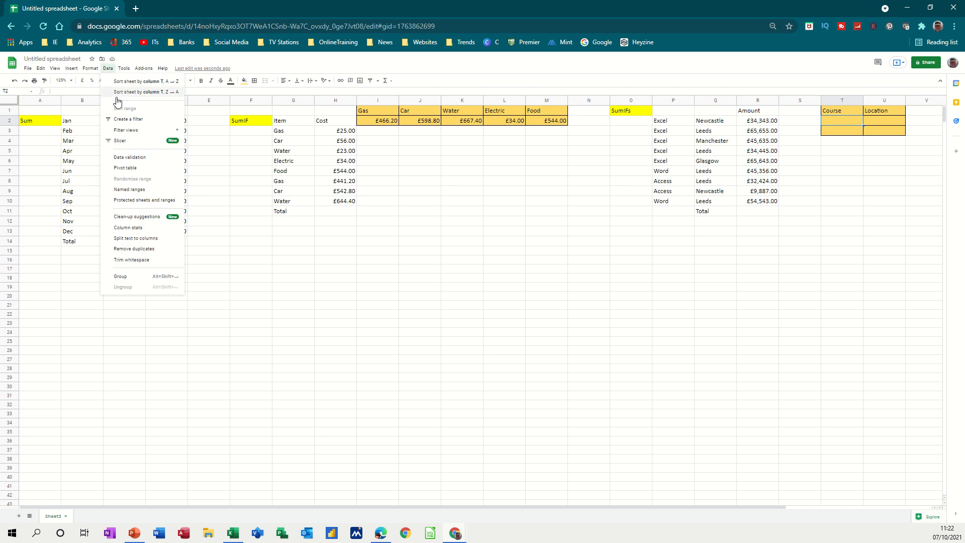
{"action": "left_click", "coordinate": [126, 159]}
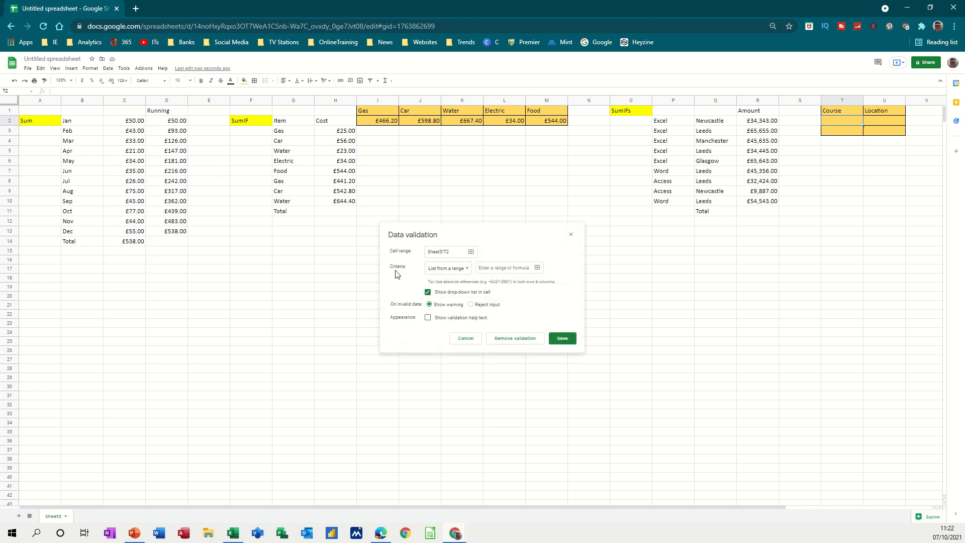
{"action": "left_click", "coordinate": [467, 271]}
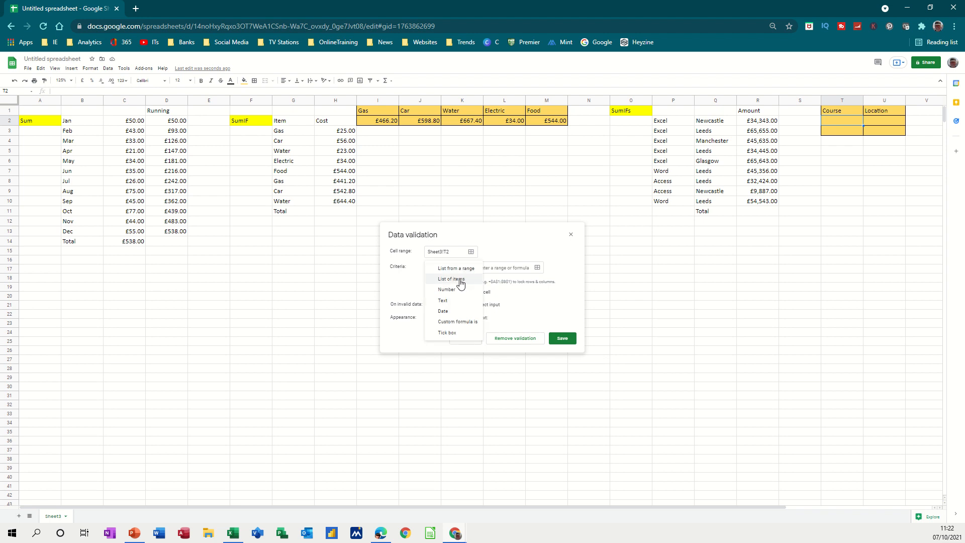
{"action": "left_click", "coordinate": [459, 280]}
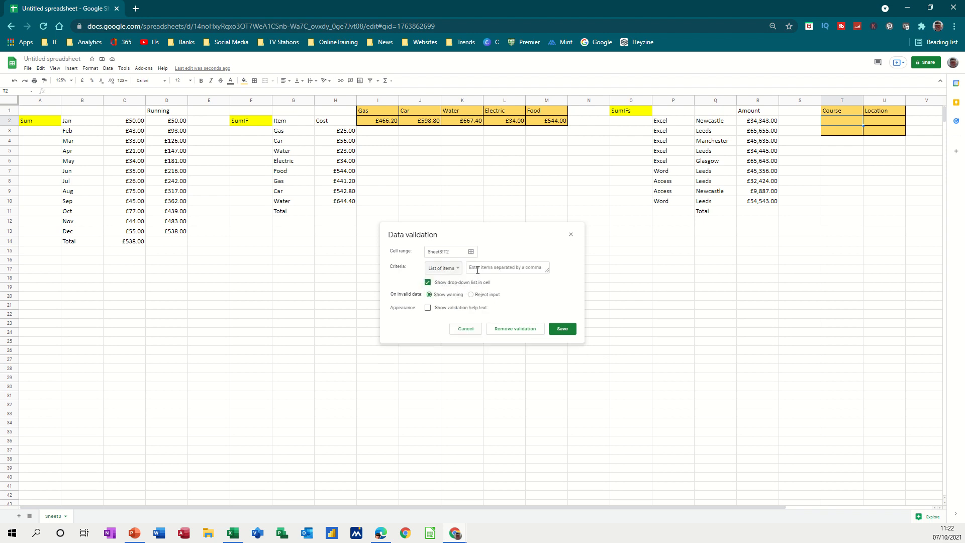
{"action": "left_click", "coordinate": [478, 268]}
{"action": "type", "text": "Excel,Access,Word"}
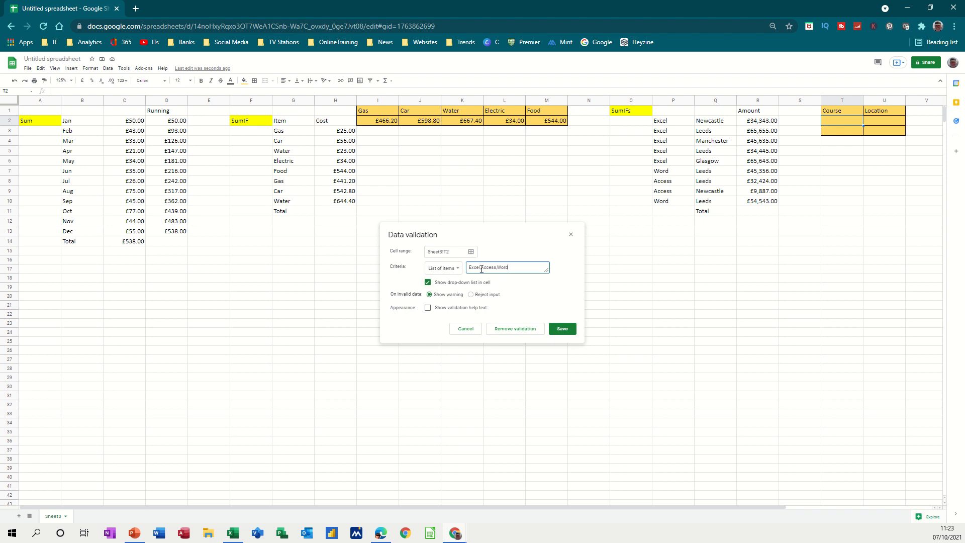
{"action": "left_click", "coordinate": [558, 329]}
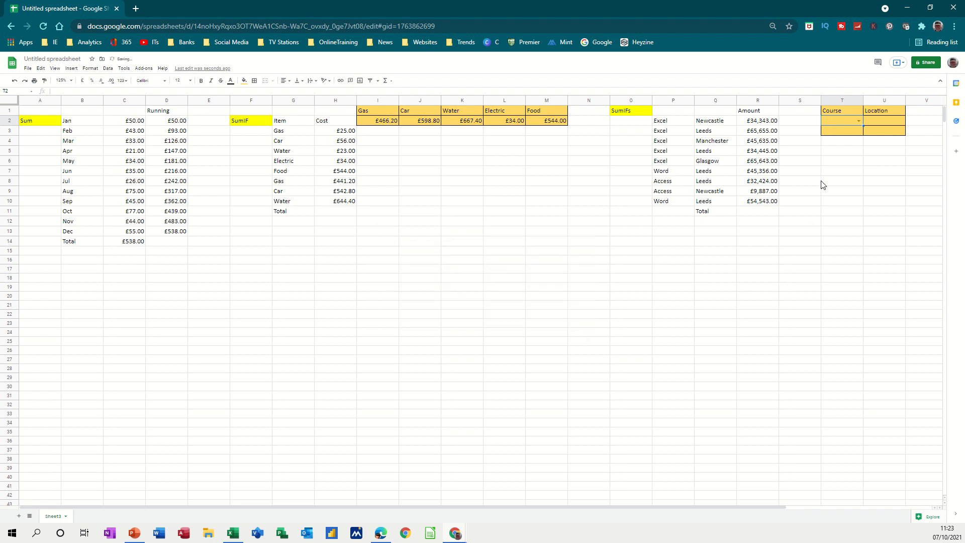
{"action": "left_click", "coordinate": [858, 121]}
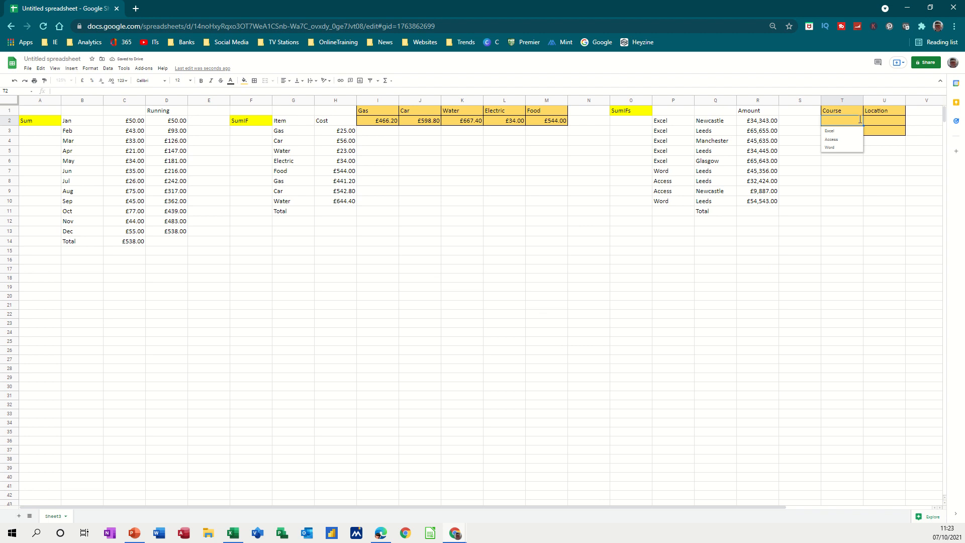
Step: Add a list-of-items data validation with Leeds,Newcastle,Glasgow,Manchester to the Location cell U2 and open its drop-down
{"action": "left_click", "coordinate": [876, 122]}
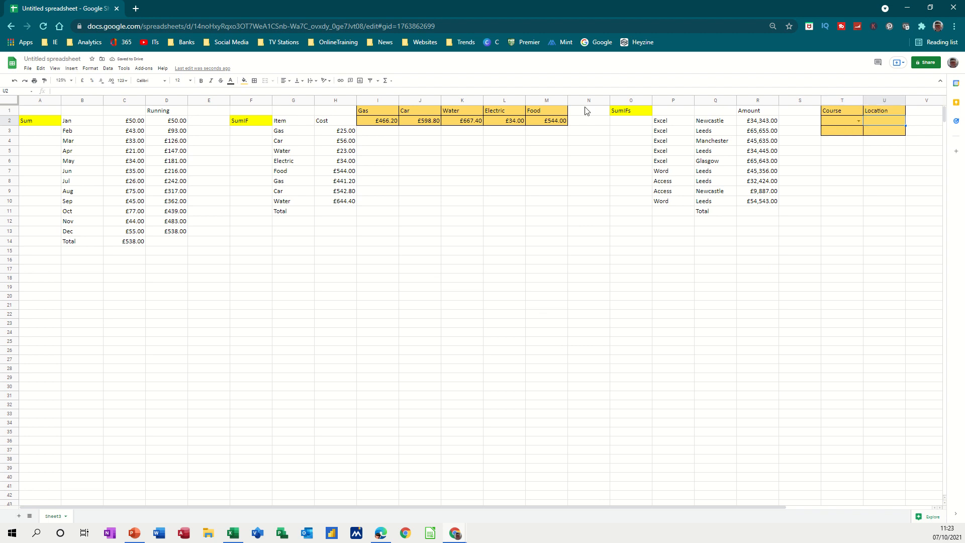
{"action": "left_click", "coordinate": [108, 69]}
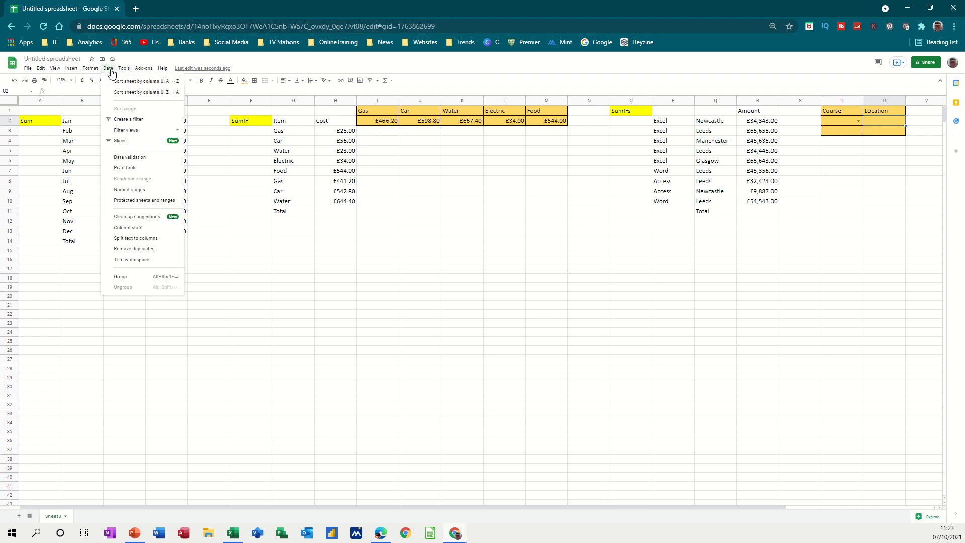
{"action": "left_click", "coordinate": [129, 158]}
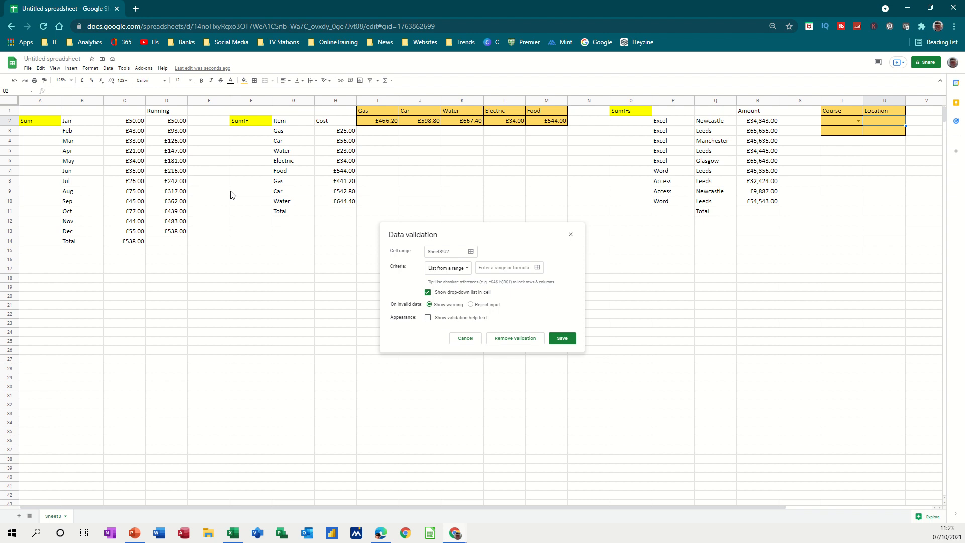
{"action": "left_click", "coordinate": [460, 271]}
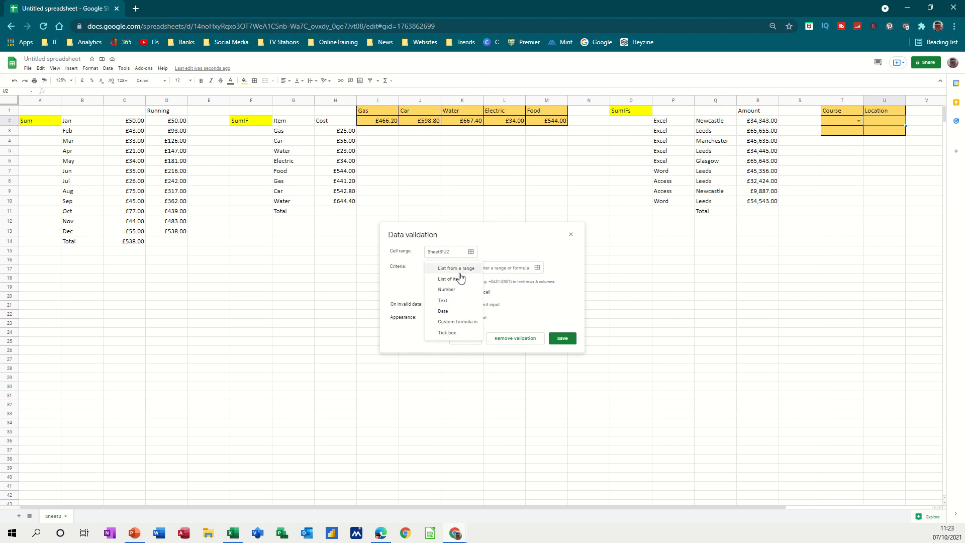
{"action": "left_click", "coordinate": [459, 278]}
{"action": "left_click", "coordinate": [483, 268]}
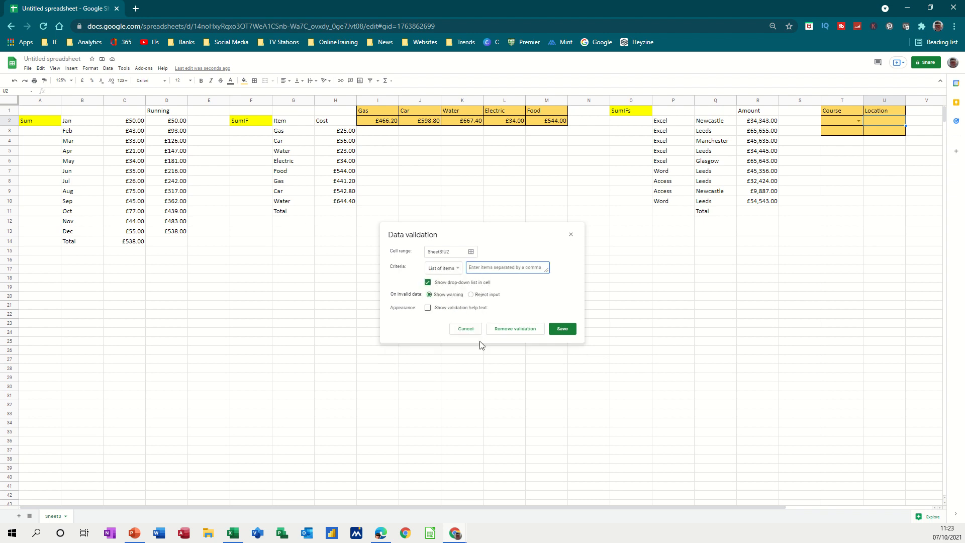
{"action": "type", "text": "L"}
{"action": "type", "text": "er"}
{"action": "left_click", "coordinate": [563, 329]}
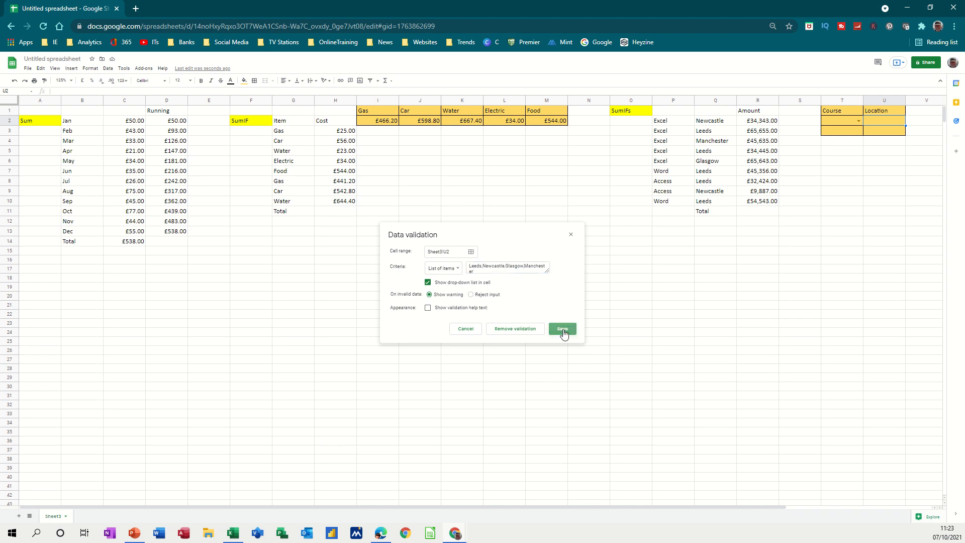
{"action": "left_click", "coordinate": [901, 121]}
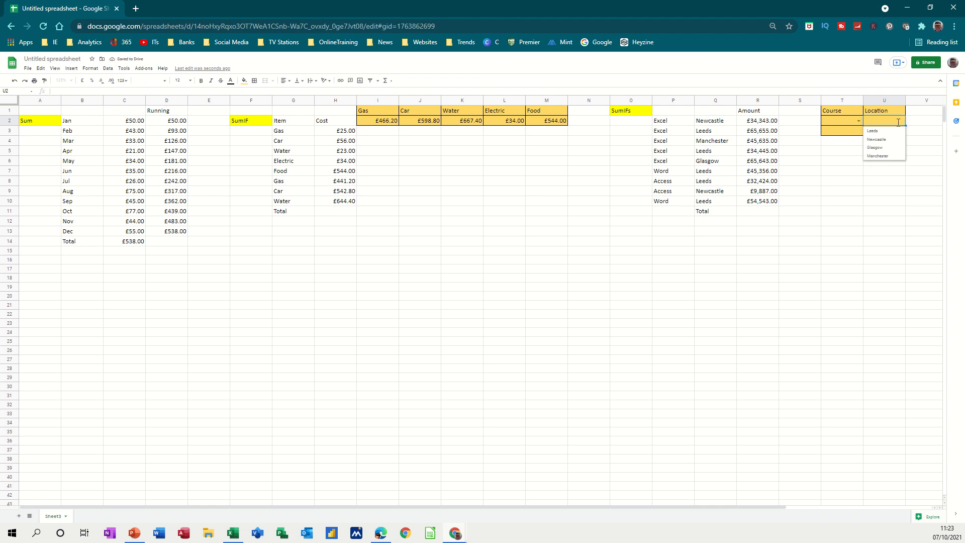
Step: Start a SUMIFS formula in T3 with sum range R2:R10 and the first criterion matching courses P2:P10 to T2
{"action": "left_click", "coordinate": [834, 134]}
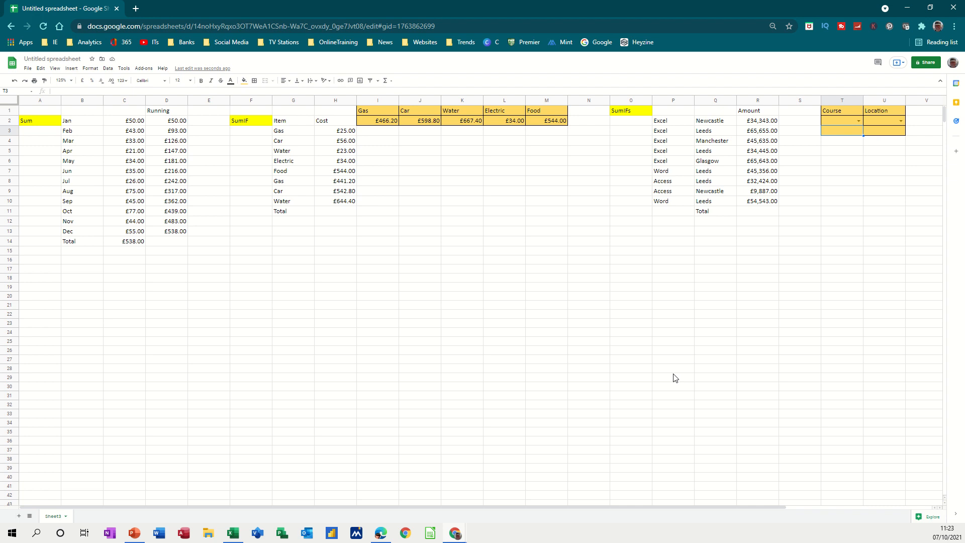
{"action": "type", "text": "=su"}
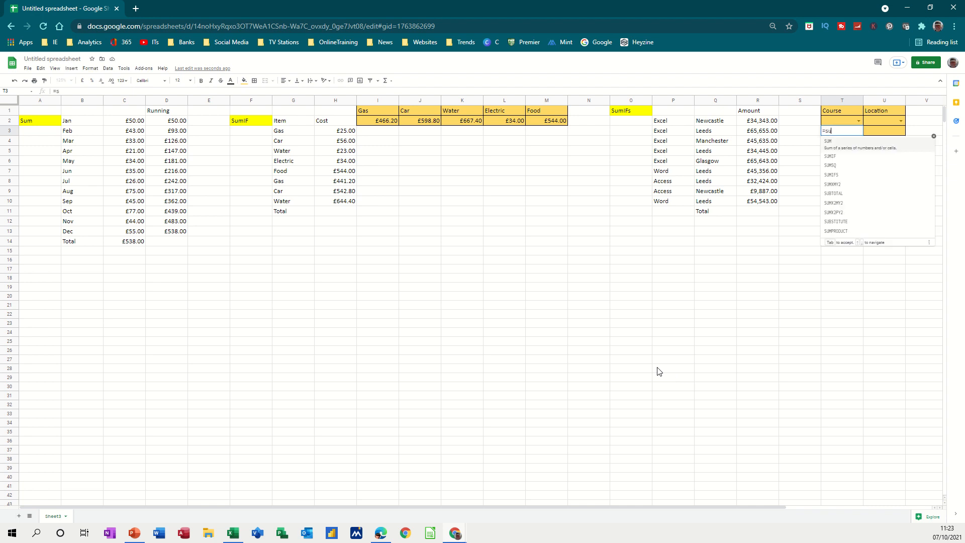
{"action": "type", "text": "mifs"}
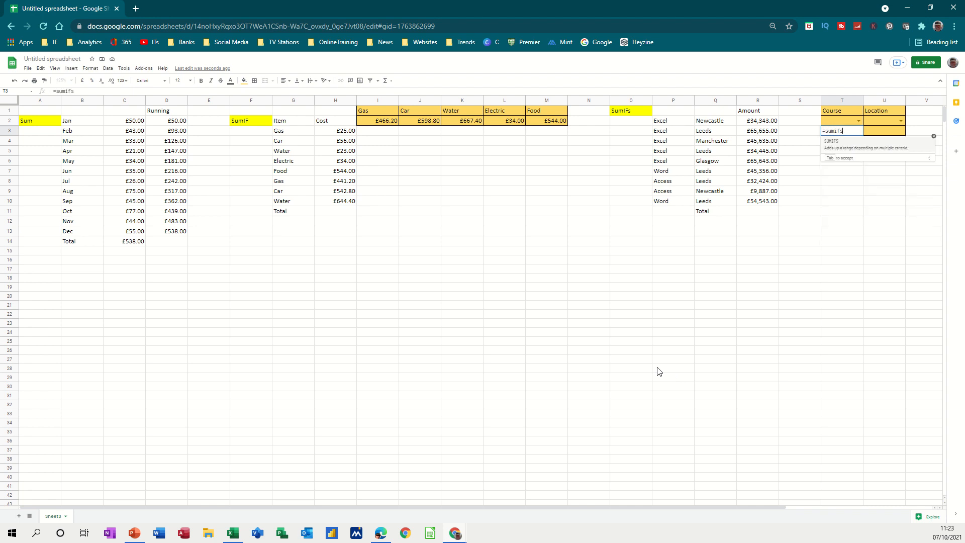
{"action": "type", "text": "("}
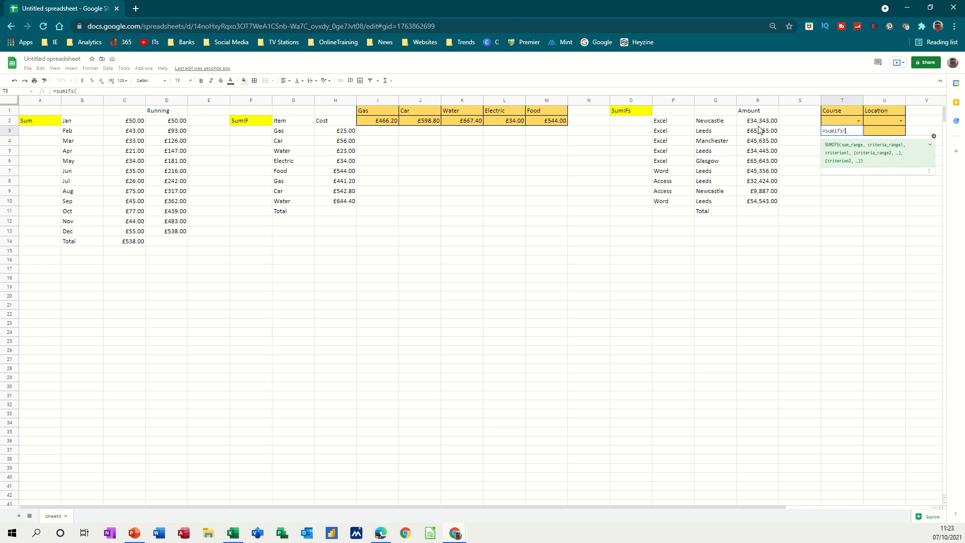
{"action": "left_click_drag", "start_coordinate": [760, 124], "coordinate": [763, 203]}
{"action": "type", "text": ","}
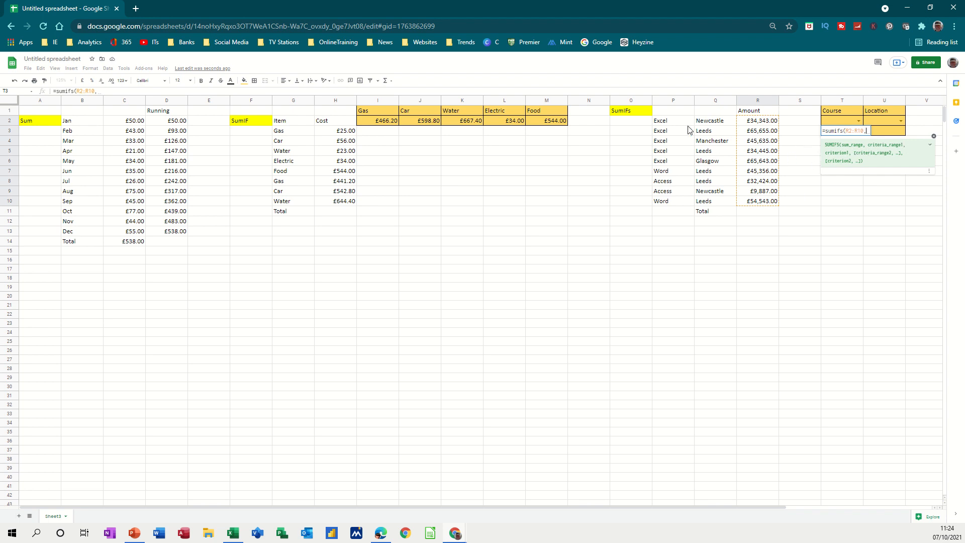
{"action": "left_click_drag", "start_coordinate": [671, 121], "coordinate": [677, 201]}
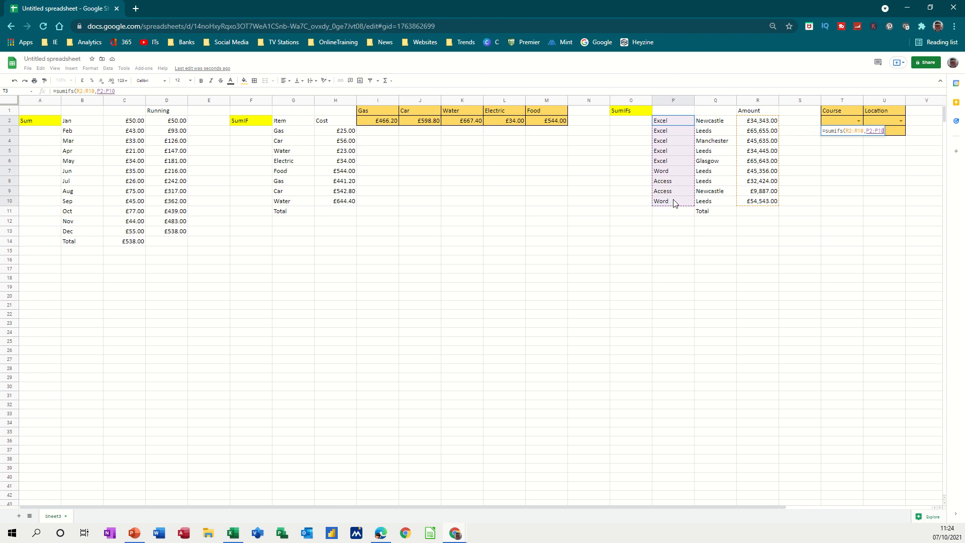
{"action": "type", "text": ","}
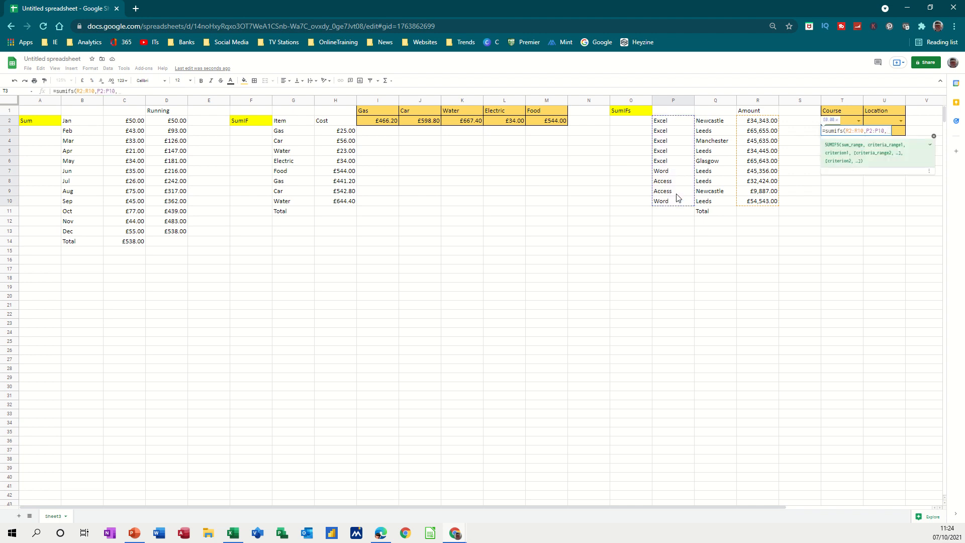
{"action": "left_click", "coordinate": [845, 123]}
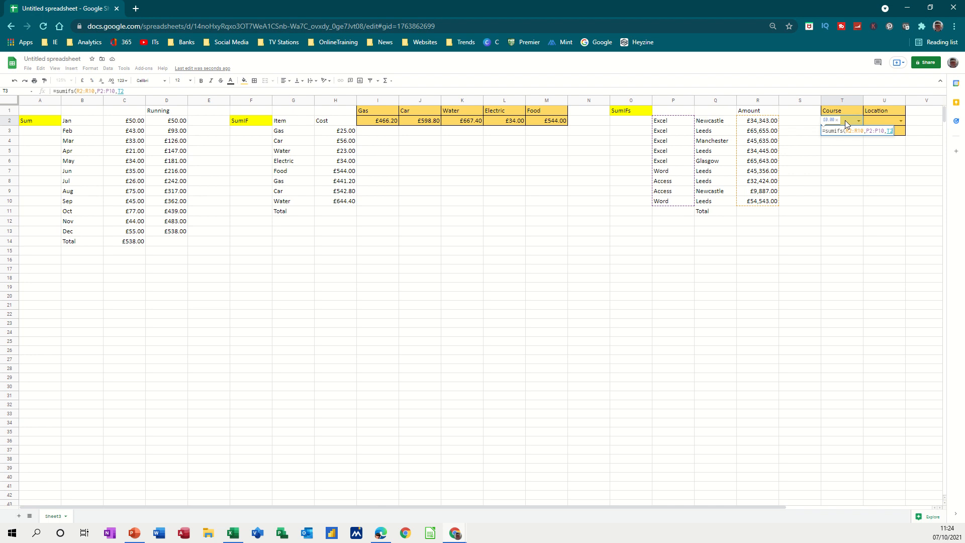
{"action": "type", "text": ","}
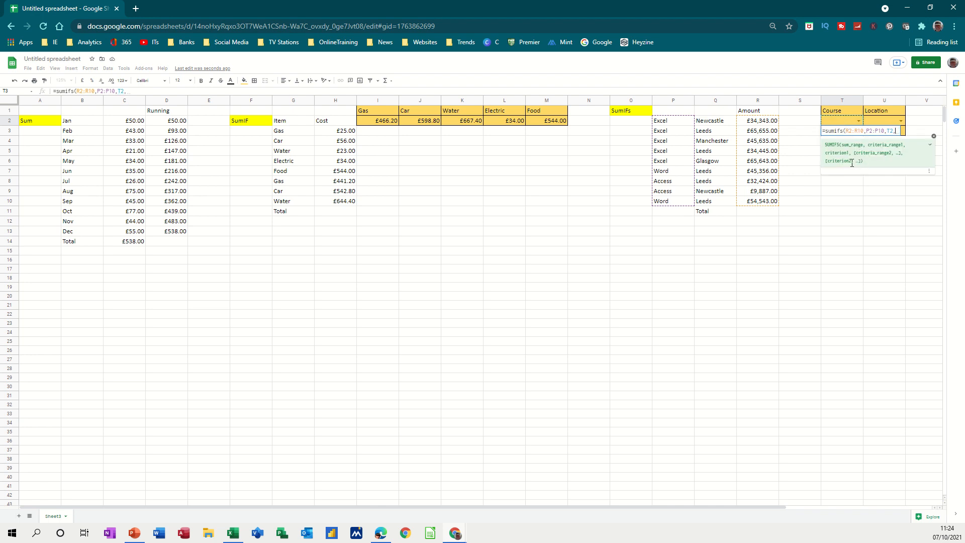
Step: Complete the T3 formula with location range Q2:Q10 and criterion U2 so it reads =sumifs(R2:R10,P2:P10,T2,Q2:Q10,U2)
{"action": "left_click_drag", "start_coordinate": [718, 124], "coordinate": [709, 201]}
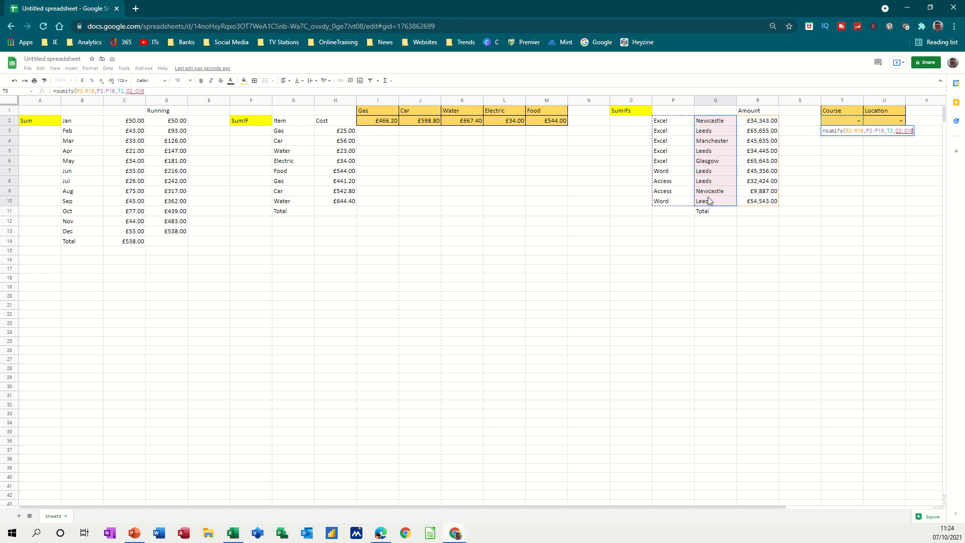
{"action": "type", "text": ","}
{"action": "left_click", "coordinate": [879, 122]}
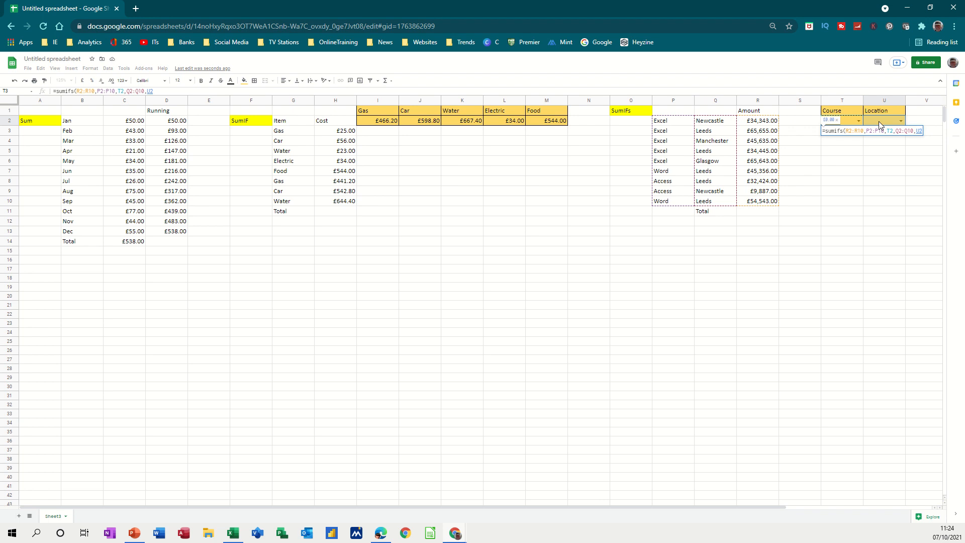
{"action": "type", "text": ")"}
{"action": "key", "text": "Return"}
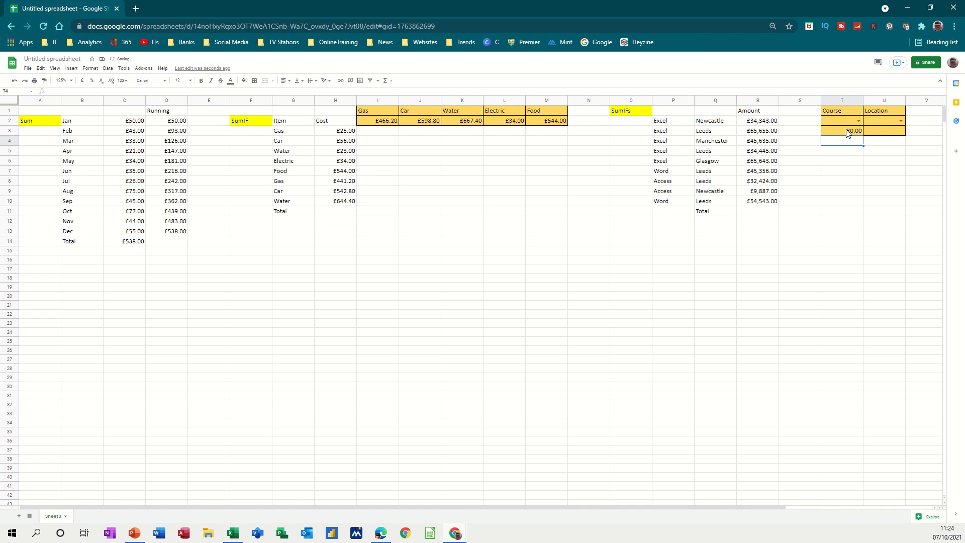
Step: Choose Excel as the Course in T2 and Leeds as the Location in U2 to test the SUMIFS formula
{"action": "left_click", "coordinate": [858, 121]}
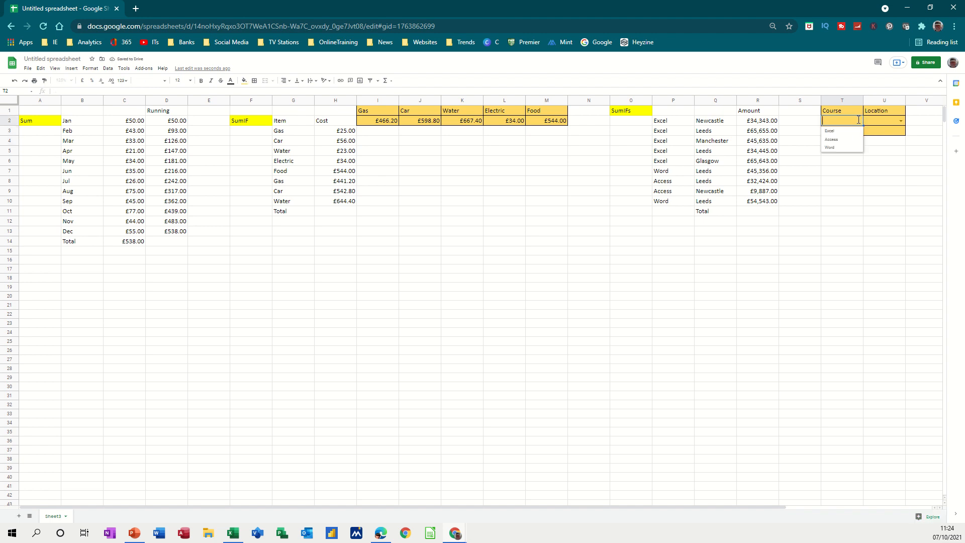
{"action": "left_click", "coordinate": [835, 132]}
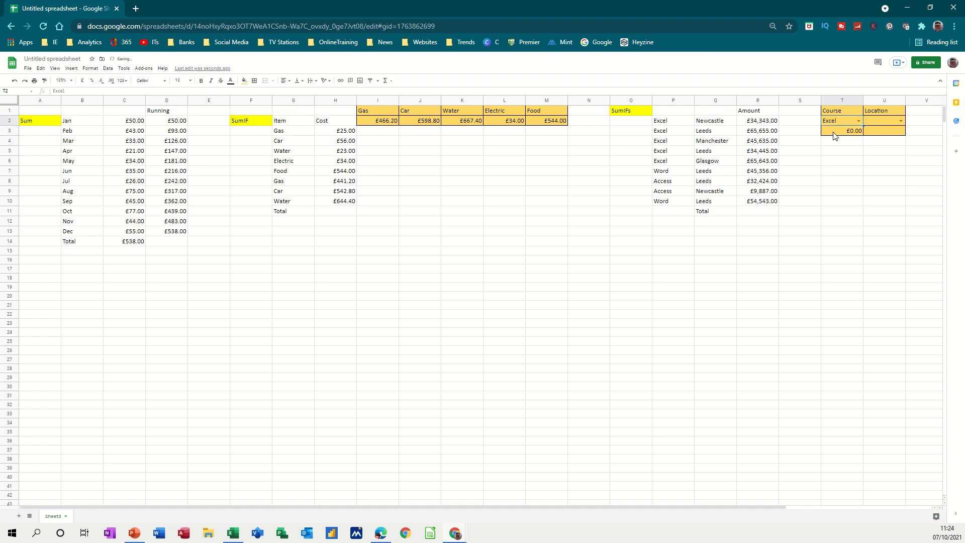
{"action": "left_click", "coordinate": [901, 121]}
{"action": "left_click", "coordinate": [878, 140]}
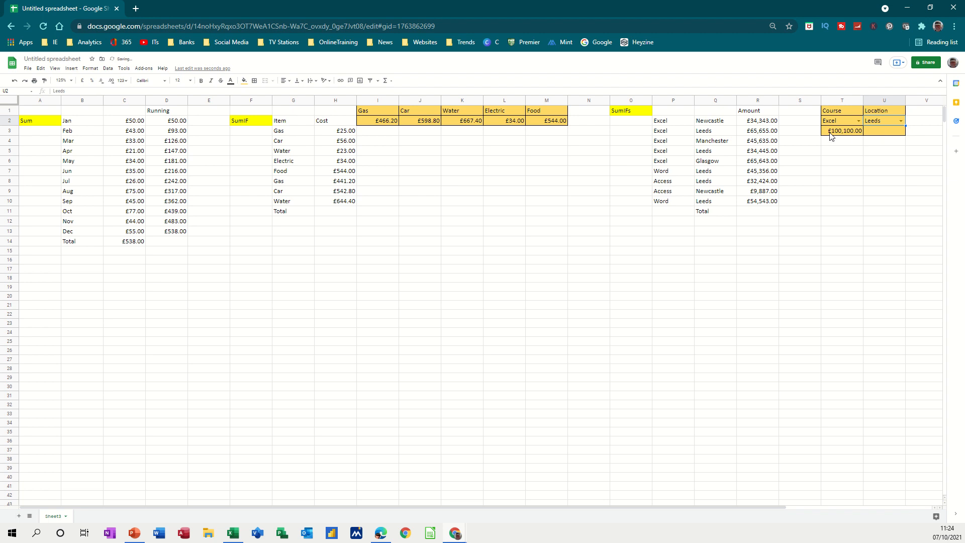
Step: Test the SUMIFS formula with other courses by changing T2 to Access and finally to Word
{"action": "left_click", "coordinate": [858, 120]}
{"action": "left_click", "coordinate": [832, 139]}
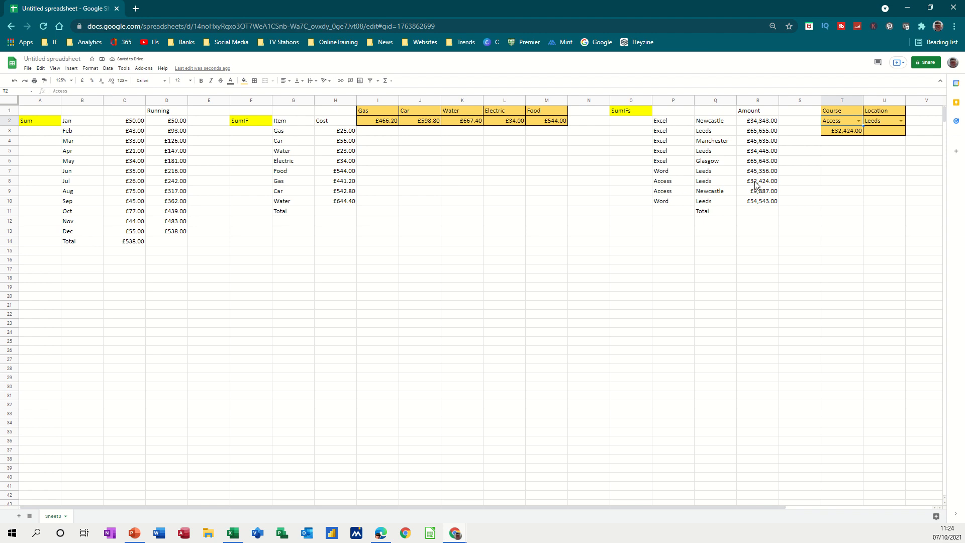
{"action": "left_click", "coordinate": [858, 120]}
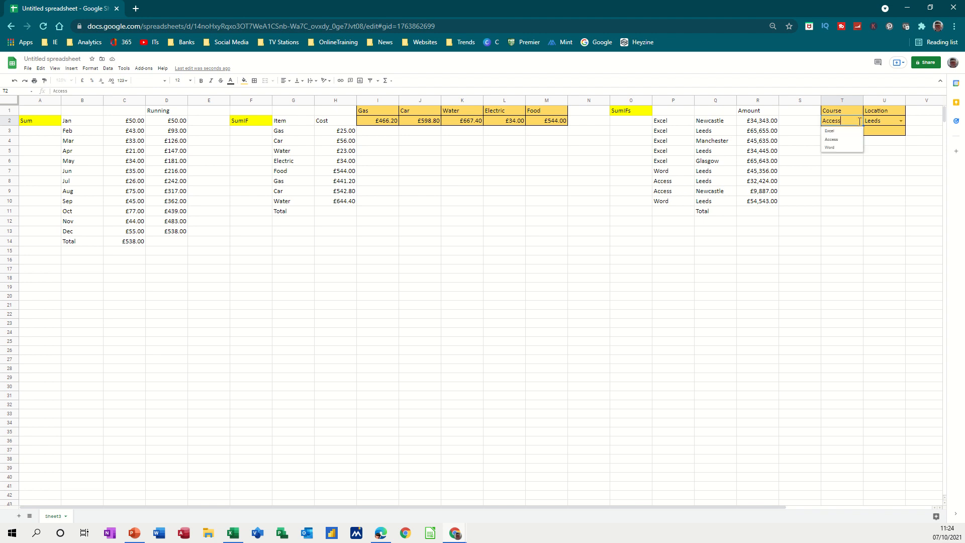
{"action": "left_click", "coordinate": [830, 148]}
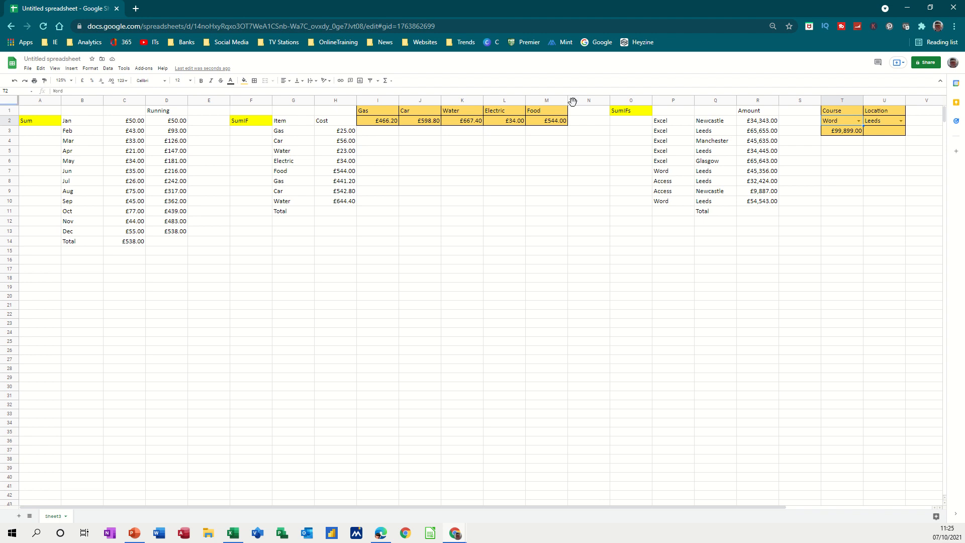
Step: Review the named item range G3:G10 and the choices in the Course drop-down list in T2
{"action": "left_click_drag", "start_coordinate": [300, 137], "coordinate": [301, 204]}
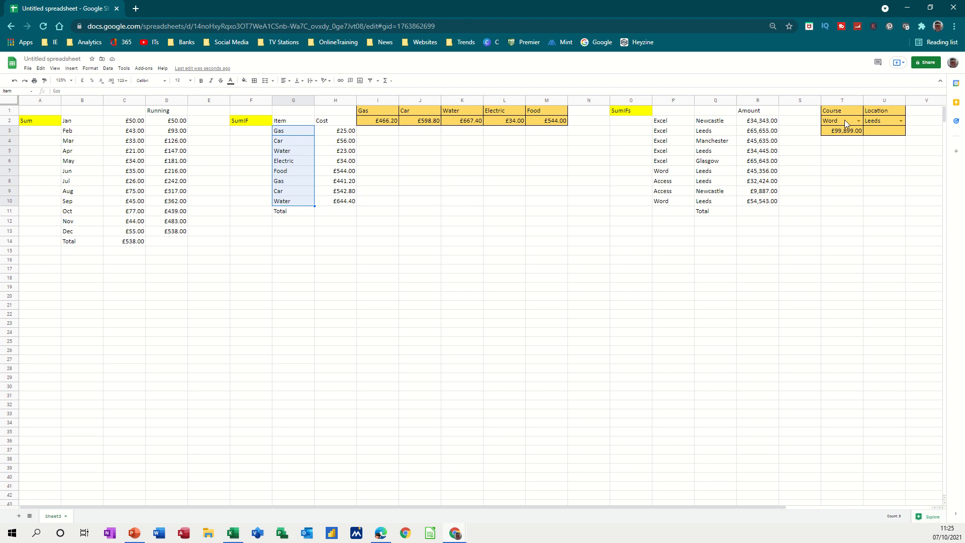
{"action": "left_click", "coordinate": [858, 122]}
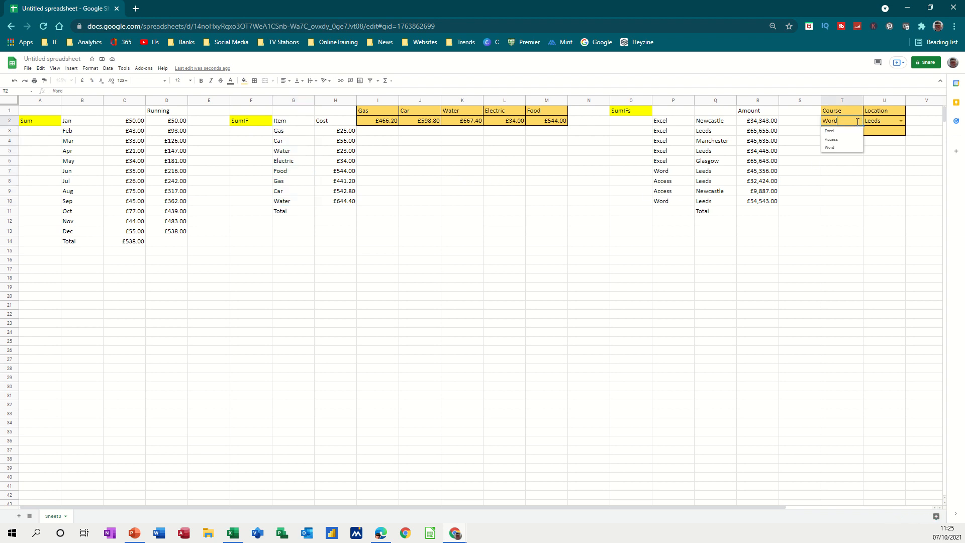